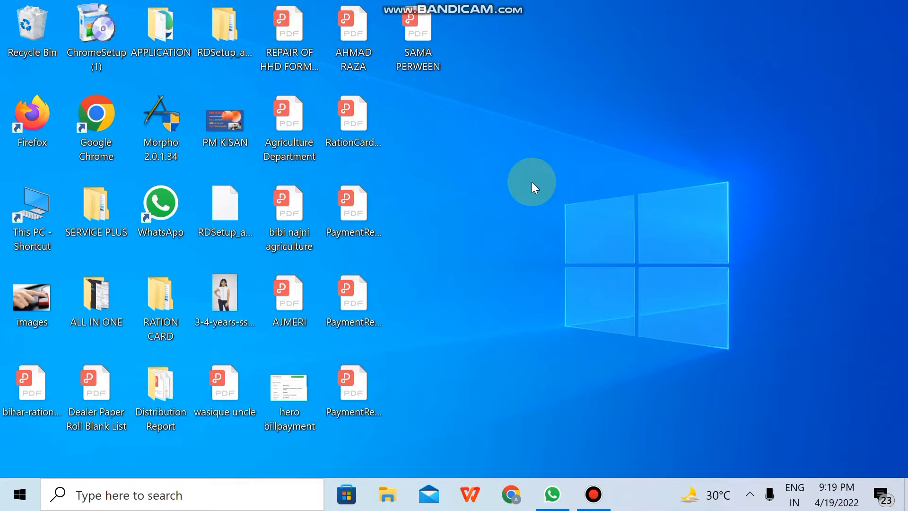
Open Chrome and run a Google search for 'iibf registration'.
{"action": "left_click", "coordinate": [511, 494]}
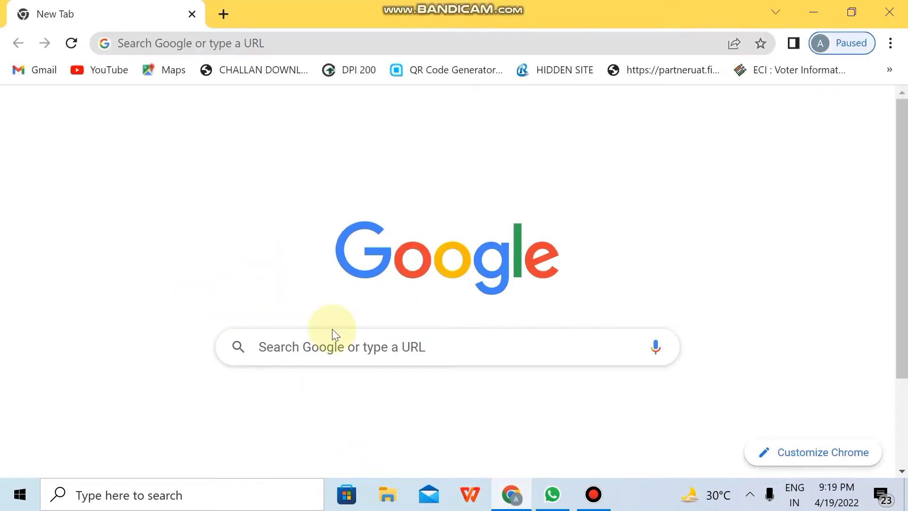
{"action": "left_click", "coordinate": [351, 352]}
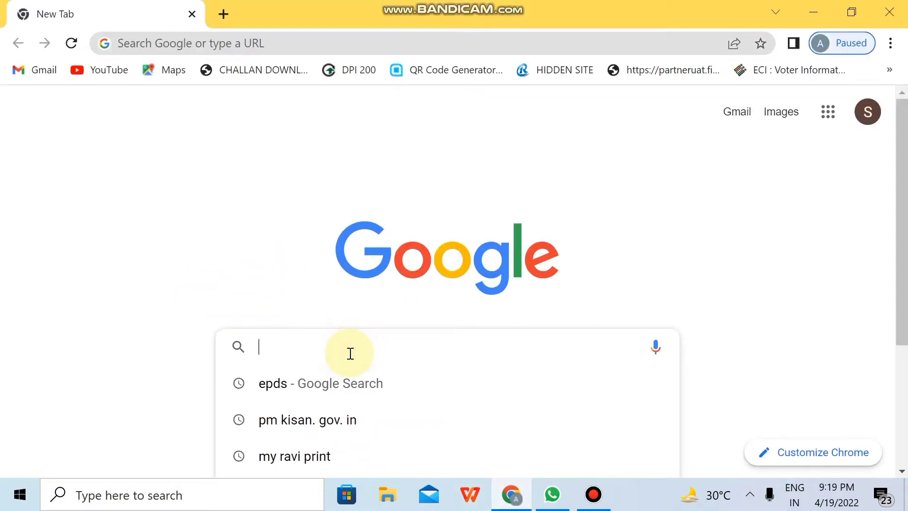
{"action": "type", "text": "iibf"}
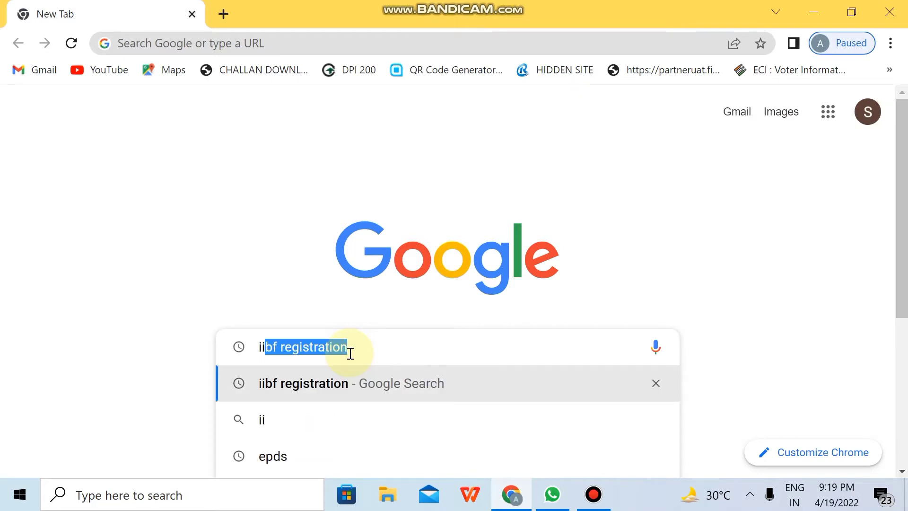
{"action": "type", "text": " reg"}
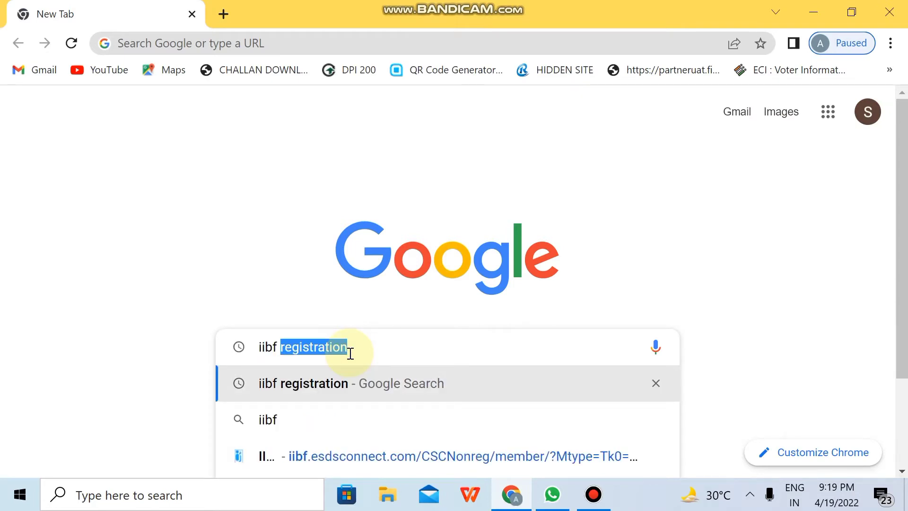
{"action": "type", "text": "i"}
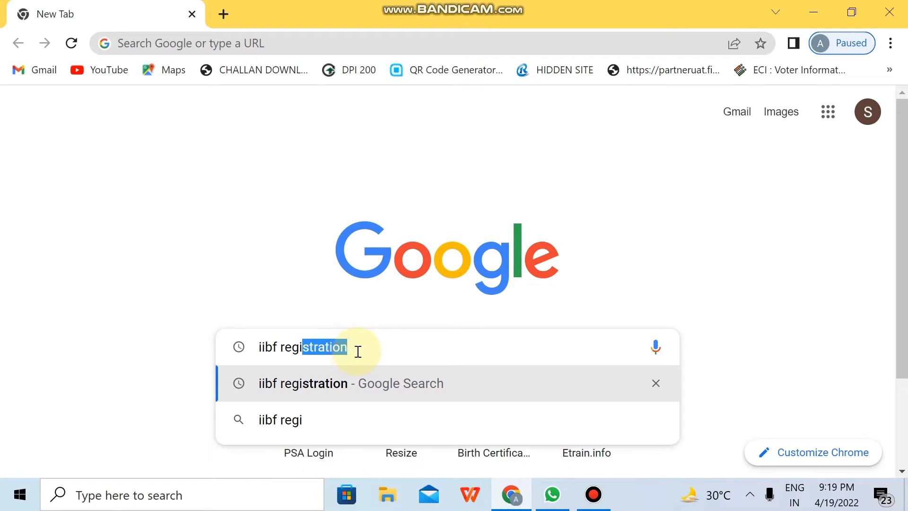
{"action": "left_click", "coordinate": [358, 353]}
{"action": "key", "text": "Return"}
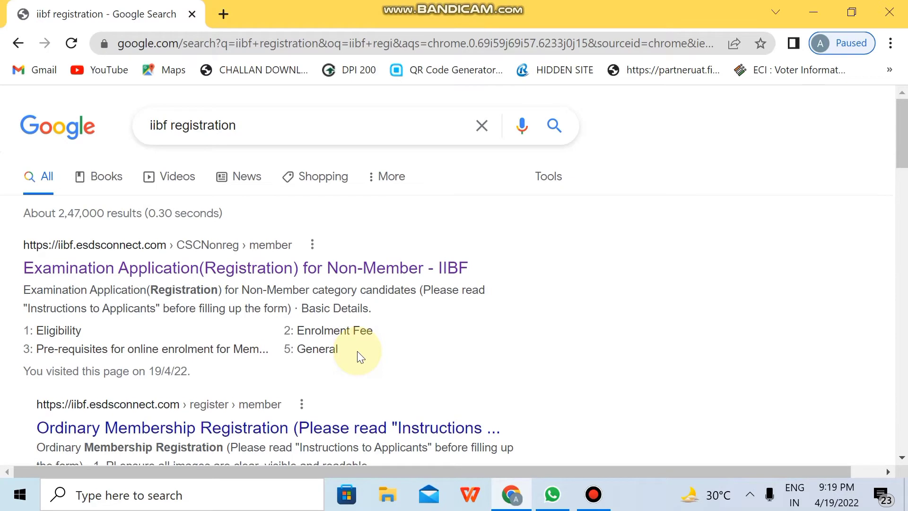
Zoom the results to 110% and open the IIBF Examination Application (Registration) for Non-Member page.
{"action": "key", "text": "ctrl+plus"}
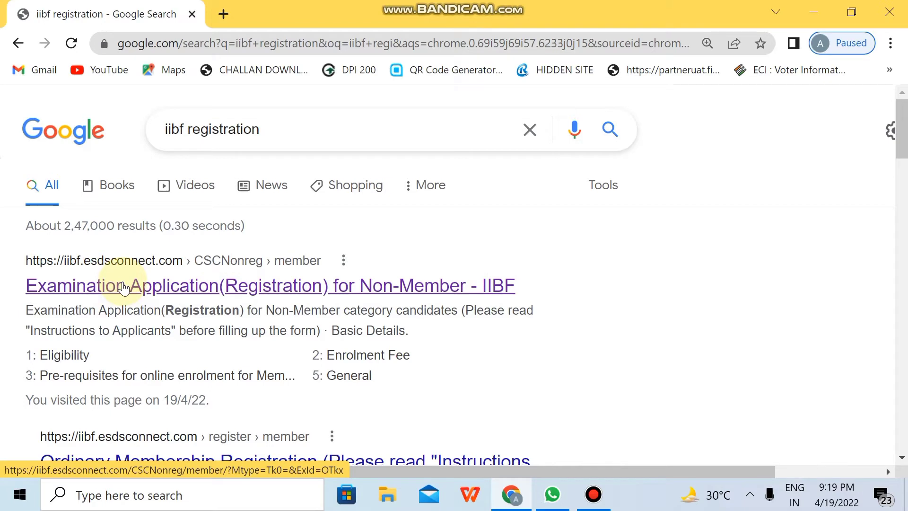
{"action": "left_click", "coordinate": [126, 293]}
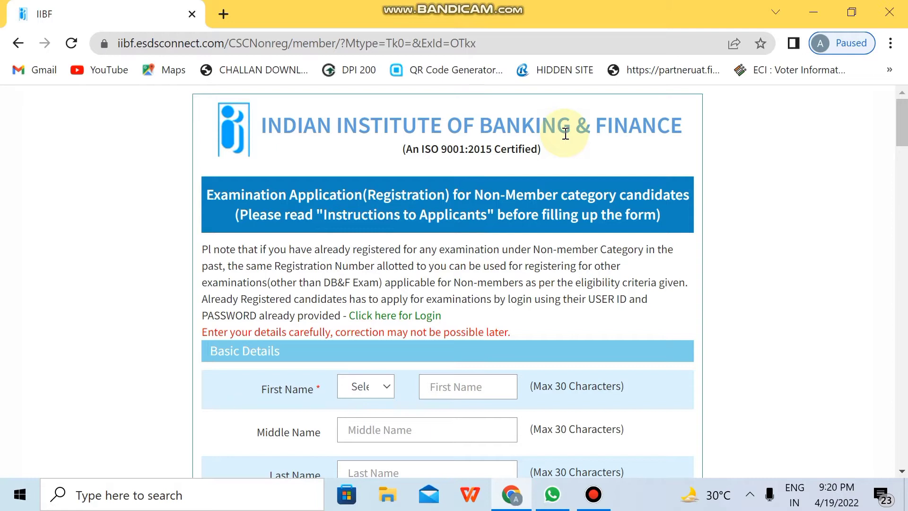
Zoom the Non-Member form to 110% and open the title dropdown beside First Name.
{"action": "scroll", "coordinate": [566, 134], "scroll_direction": "down", "scroll_amount": 3}
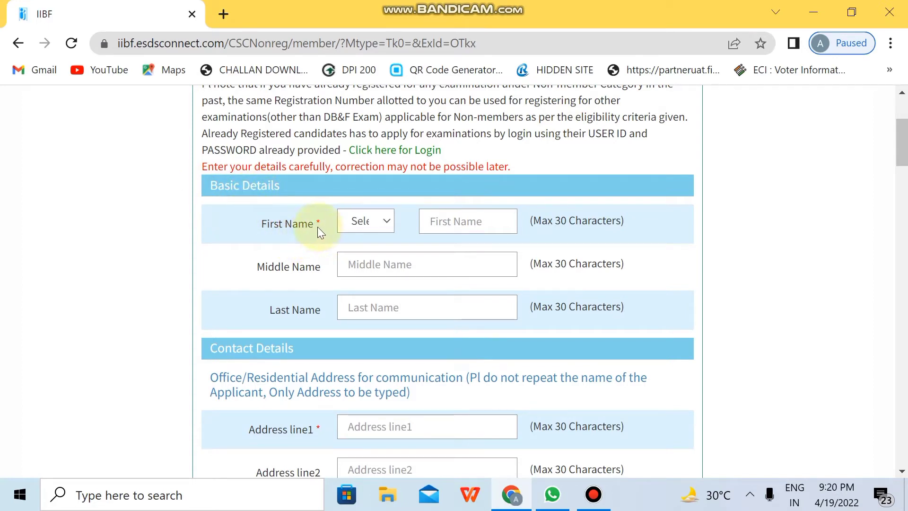
{"action": "key", "text": "ctrl+plus"}
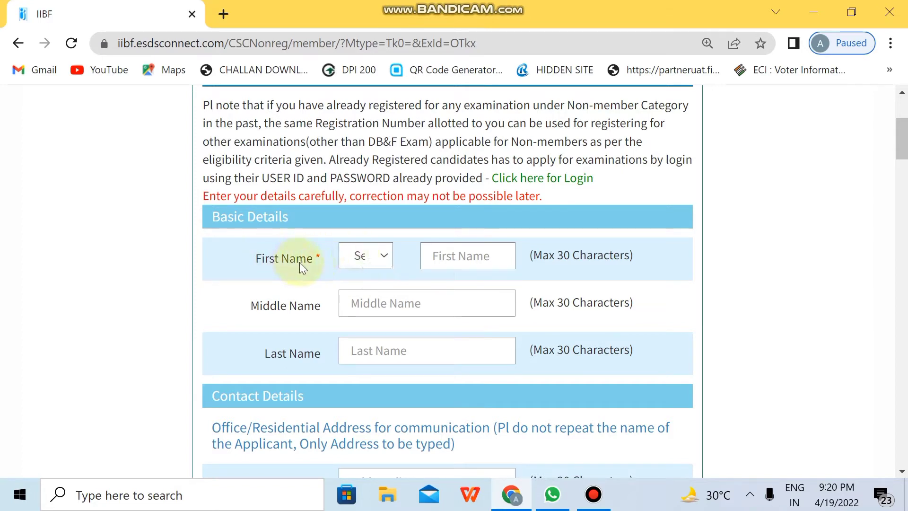
{"action": "left_click", "coordinate": [360, 259]}
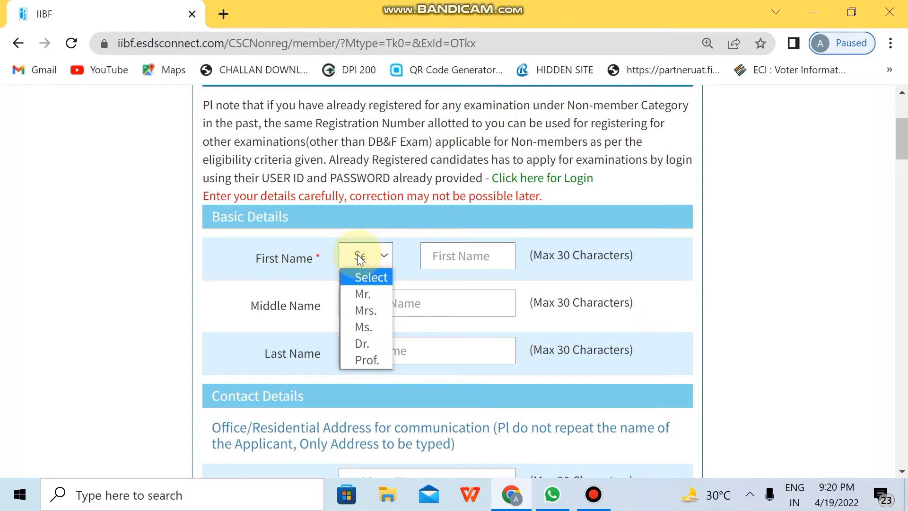
Choose Mr. as the title and enter the applicant's first name, leaving middle and last names blank.
{"action": "left_click", "coordinate": [368, 293]}
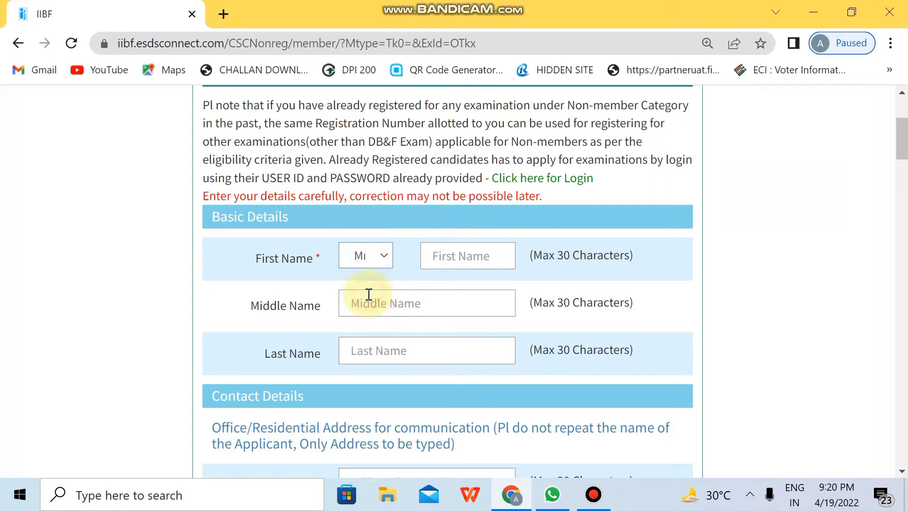
{"action": "left_click", "coordinate": [475, 258]}
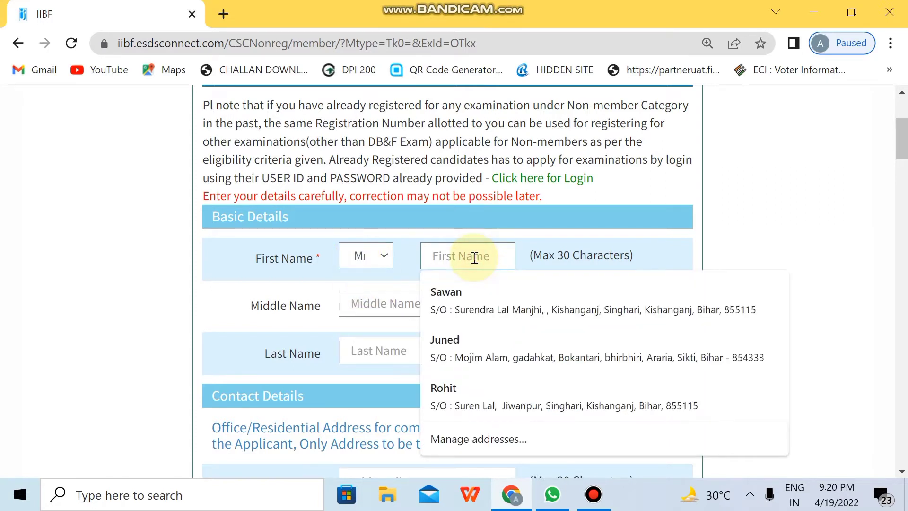
{"action": "type", "text": "md"}
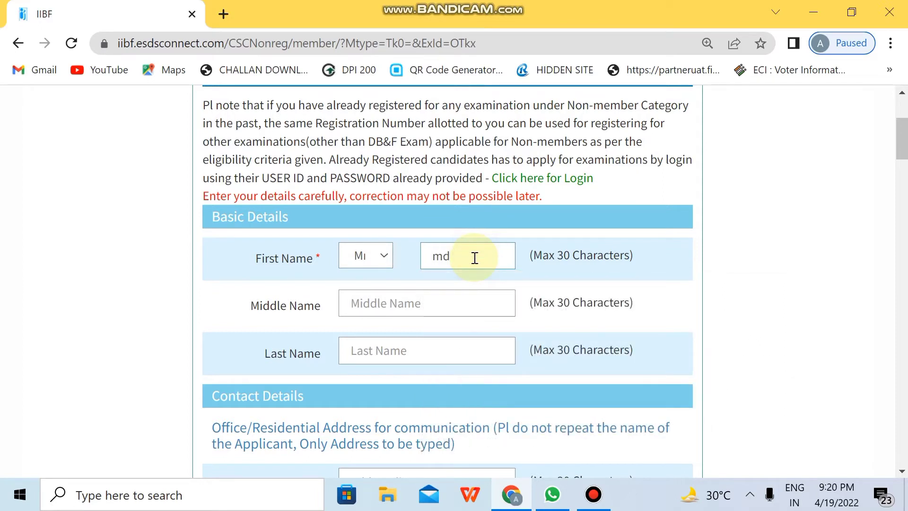
{"action": "type", "text": " sasmmsm"}
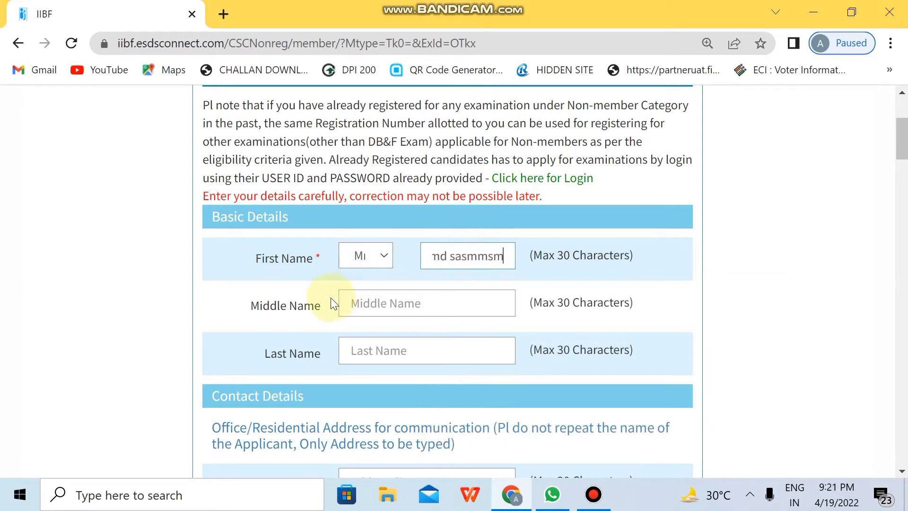
{"action": "left_click", "coordinate": [350, 304]}
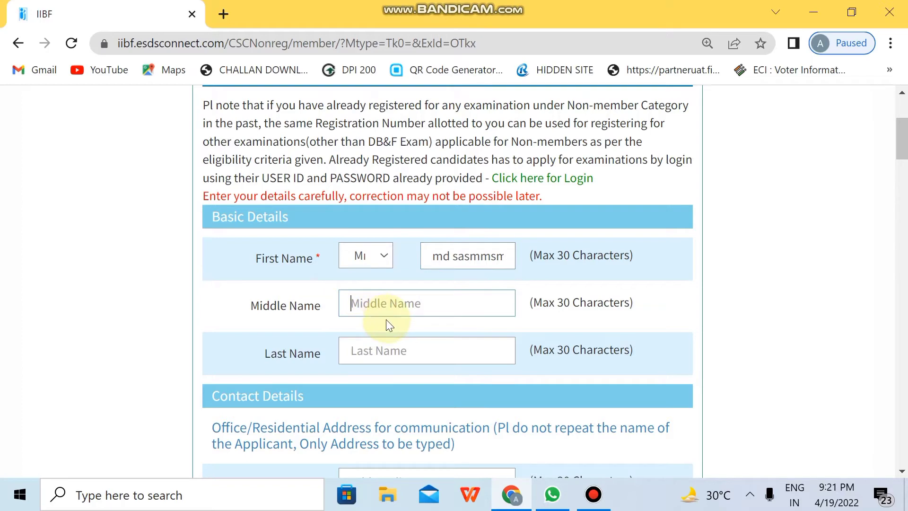
{"action": "left_click", "coordinate": [374, 351]}
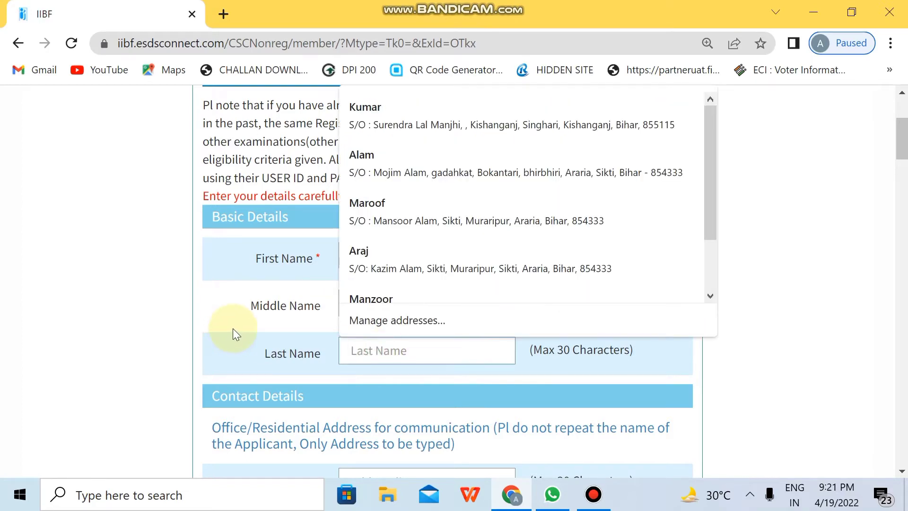
{"action": "left_click", "coordinate": [233, 328]}
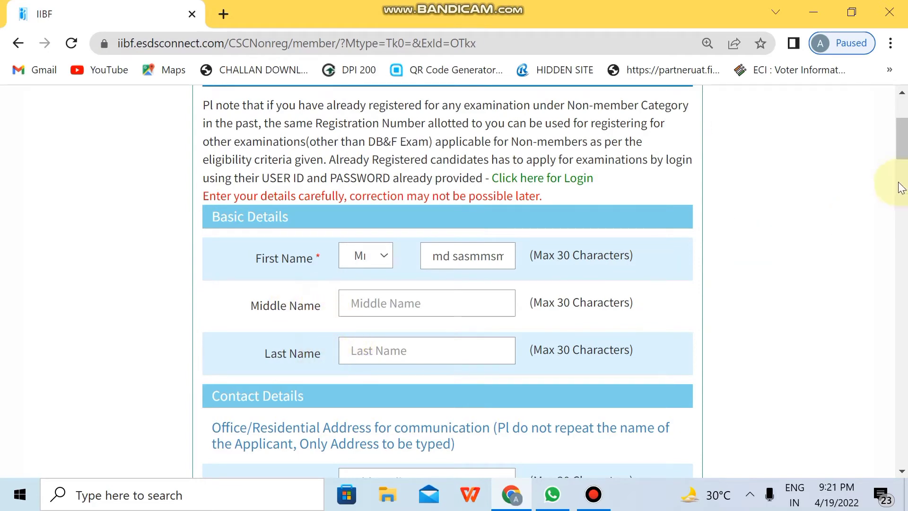
{"action": "left_click_drag", "start_coordinate": [904, 161], "coordinate": [902, 189]}
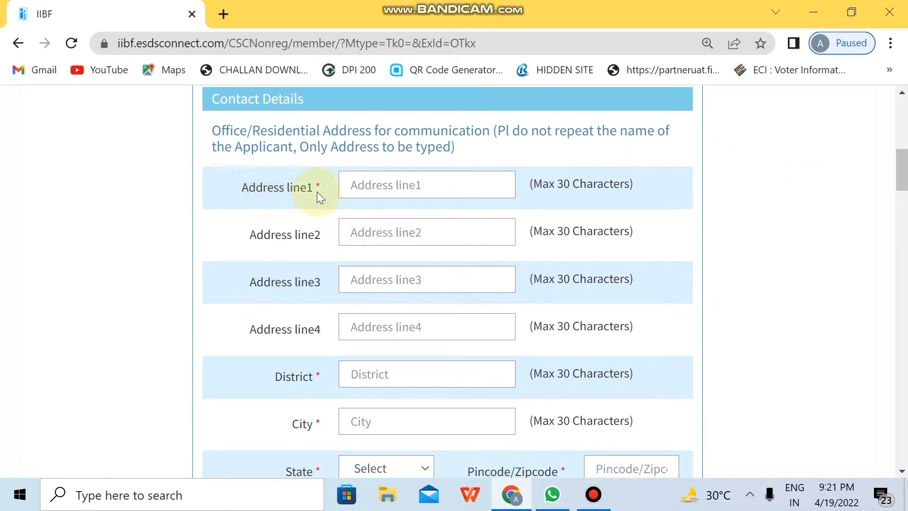
Enter the applicant's locality in Address line1 and their district in the District field.
{"action": "left_click", "coordinate": [358, 189]}
{"action": "type", "text": "Saidabad"}
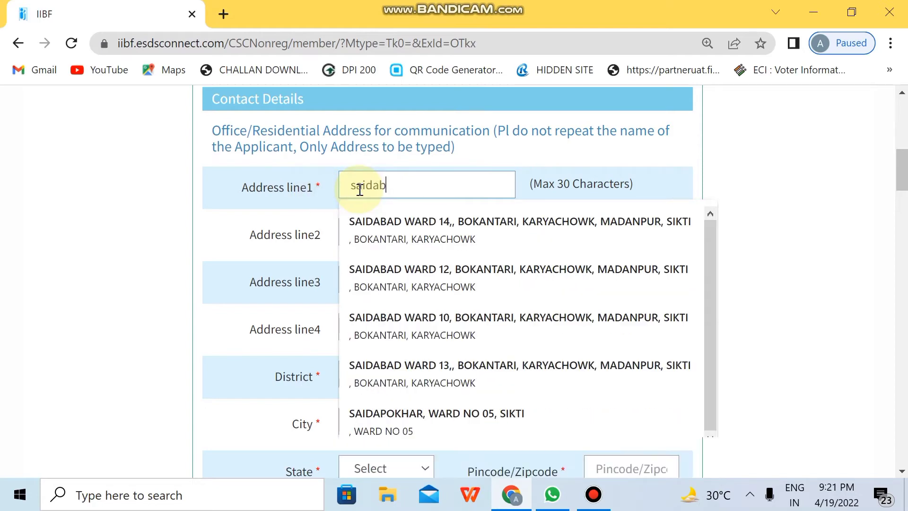
{"action": "left_click", "coordinate": [224, 236]}
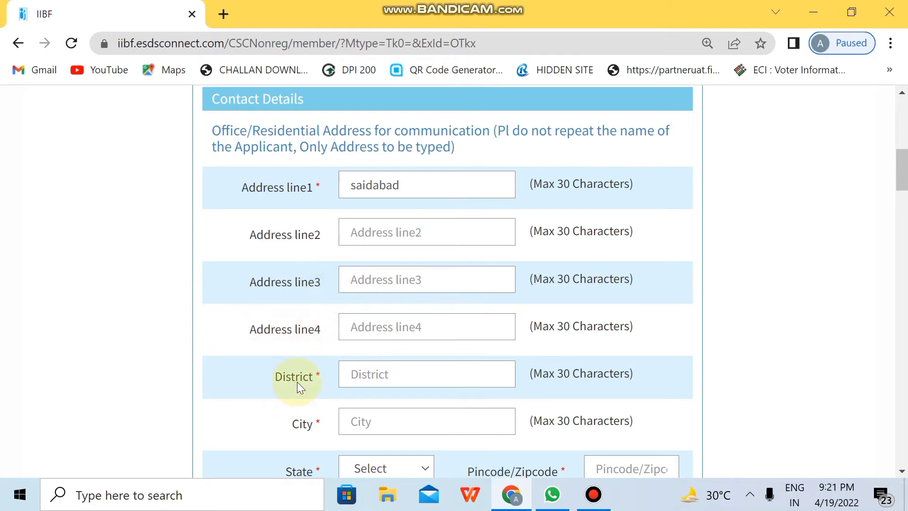
{"action": "left_click", "coordinate": [377, 379]}
{"action": "type", "text": "Araria"}
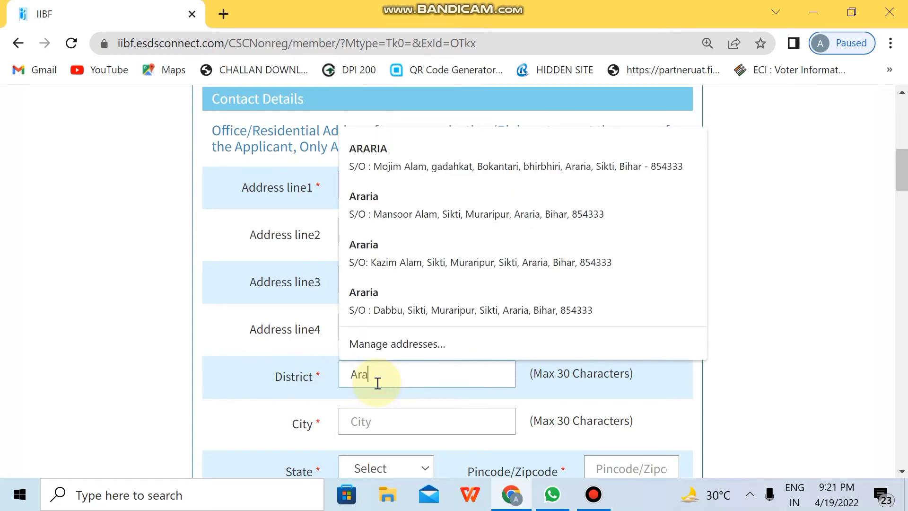
{"action": "left_click", "coordinate": [329, 405]}
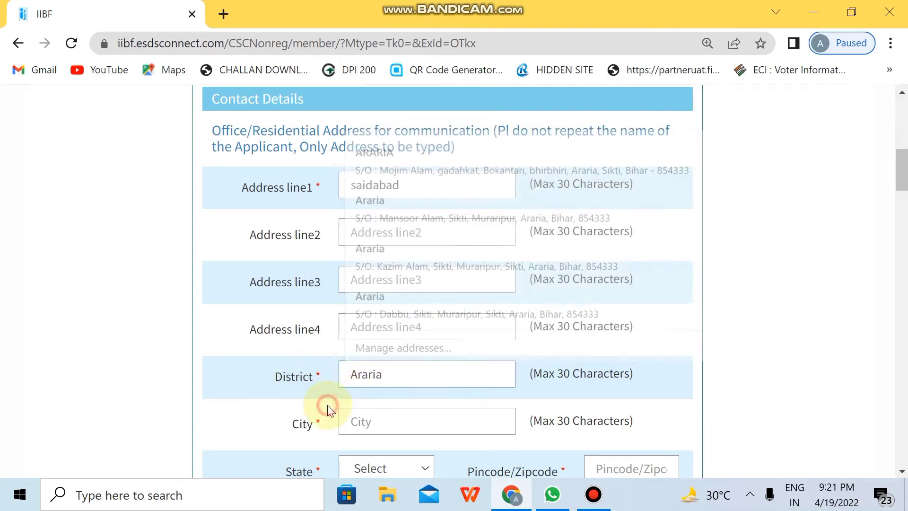
{"action": "left_click_drag", "start_coordinate": [902, 178], "coordinate": [901, 209]}
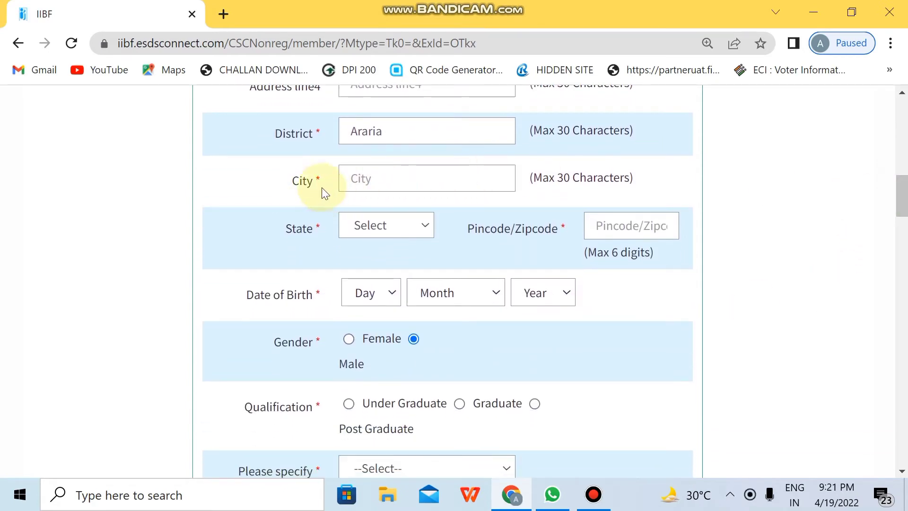
Enter the applicant's city and choose BIHAR as the state.
{"action": "left_click", "coordinate": [371, 182]}
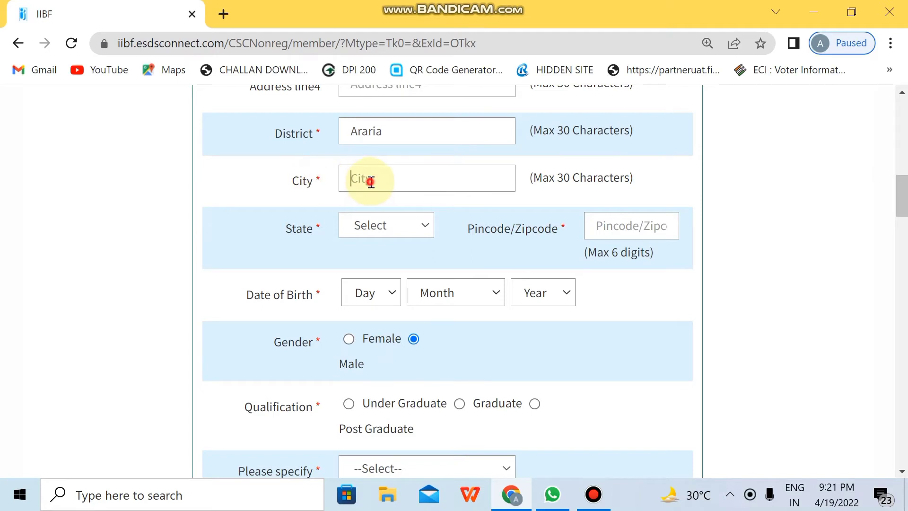
{"action": "type", "text": "Araria"}
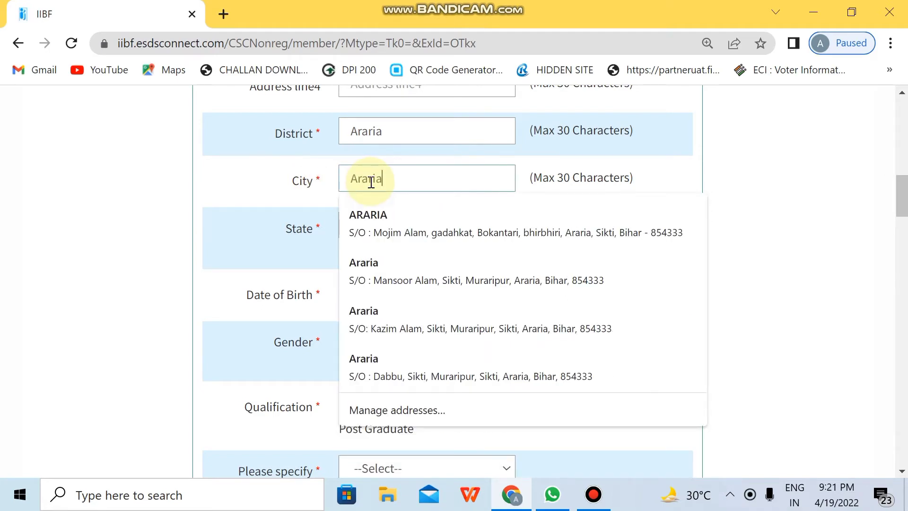
{"action": "left_click", "coordinate": [283, 183]}
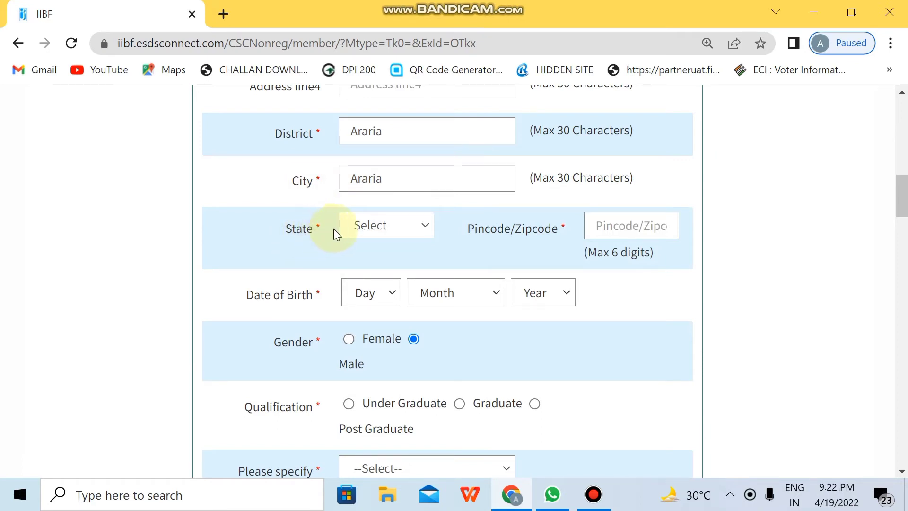
{"action": "left_click", "coordinate": [370, 231]}
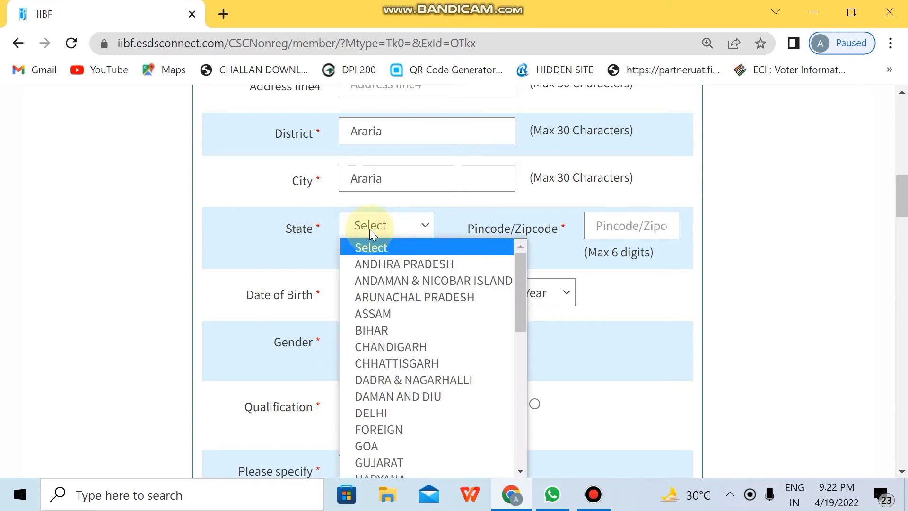
{"action": "key", "text": "b"}
{"action": "key", "text": "Return"}
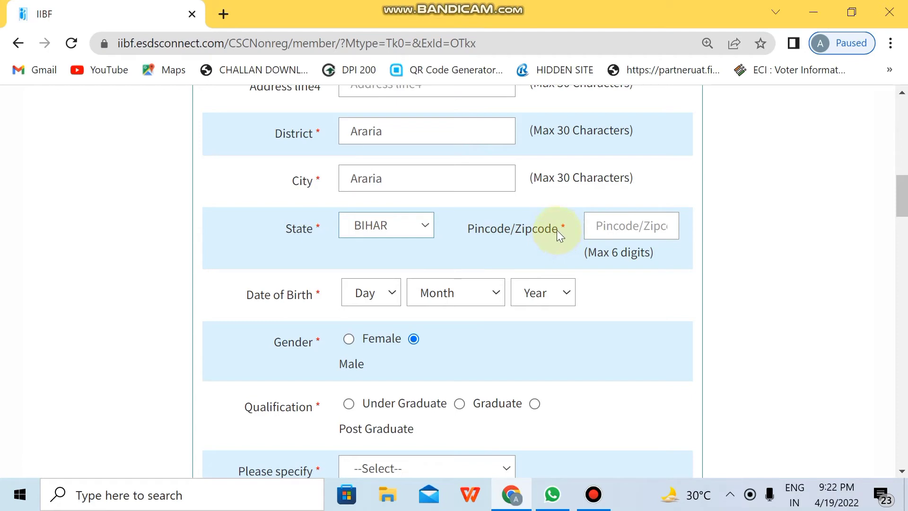
Enter the applicant's pincode in the Pincode/Zipcode box.
{"action": "left_click", "coordinate": [614, 229]}
{"action": "type", "text": "85"}
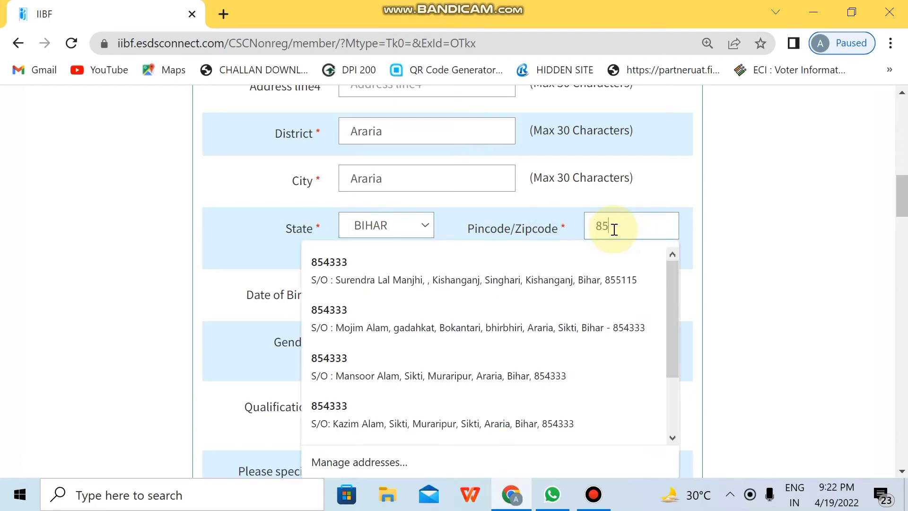
{"action": "type", "text": "4333"}
{"action": "left_click", "coordinate": [736, 204]}
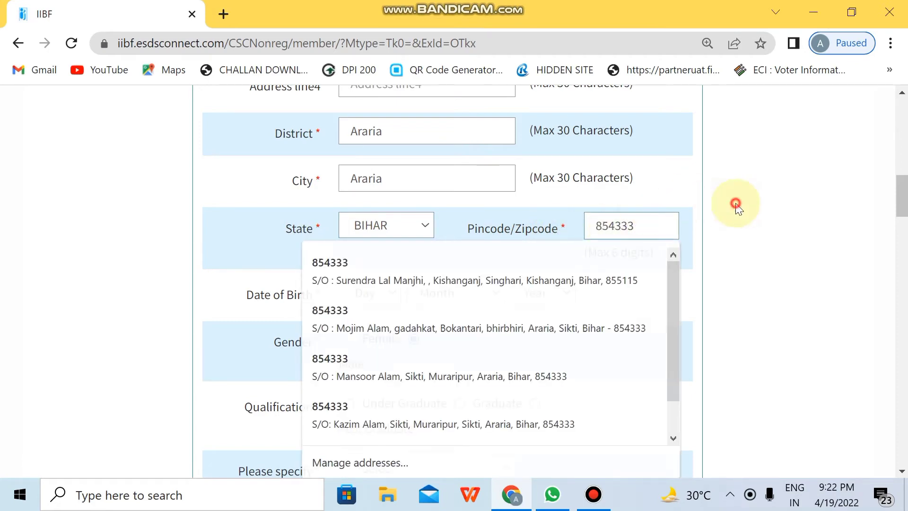
{"action": "scroll", "coordinate": [901, 205], "scroll_direction": "down", "scroll_amount": 3}
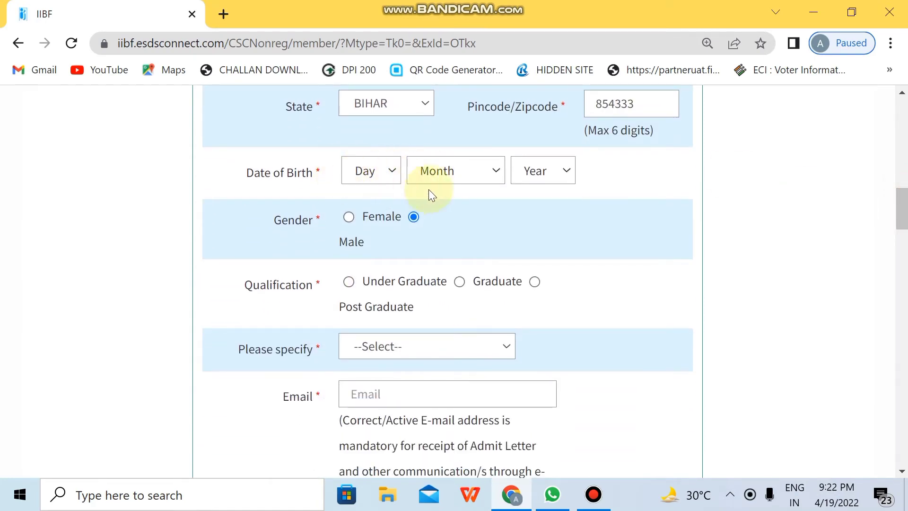
Set date of birth to day 1, January, 1986, correcting the mistaken 2022 year.
{"action": "left_click", "coordinate": [366, 178]}
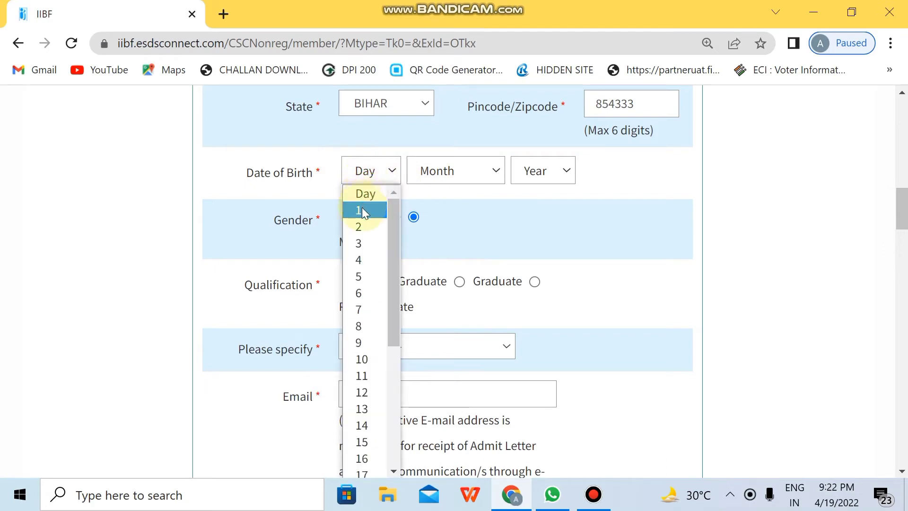
{"action": "left_click", "coordinate": [362, 207]}
{"action": "left_click", "coordinate": [462, 179]}
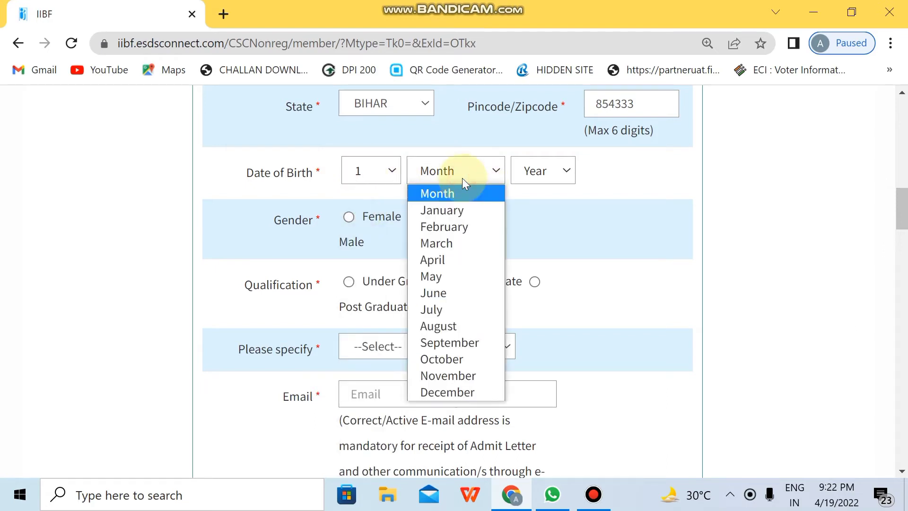
{"action": "left_click", "coordinate": [447, 212]}
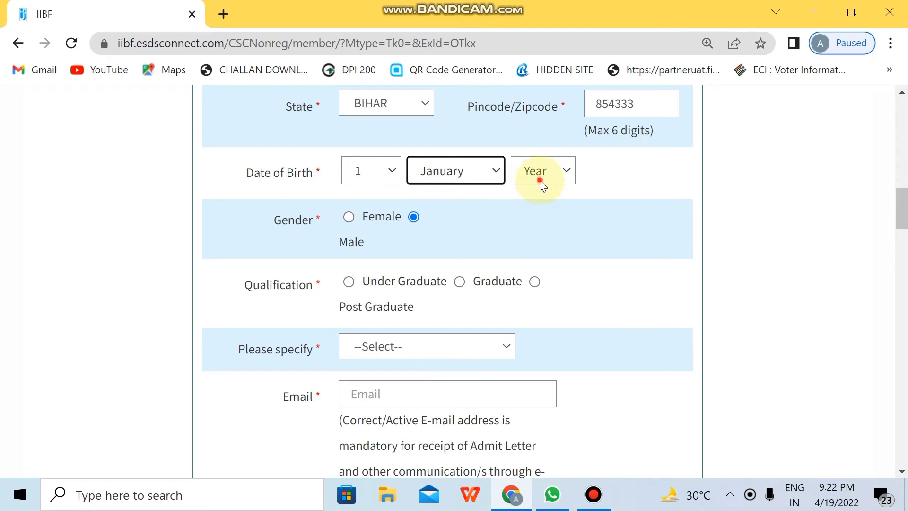
{"action": "left_click", "coordinate": [540, 180]}
{"action": "left_click", "coordinate": [537, 210]}
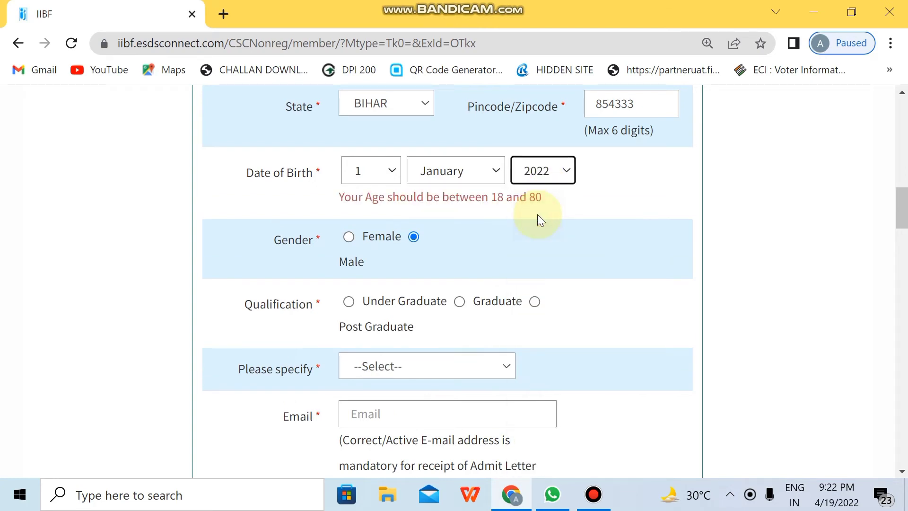
{"action": "left_click", "coordinate": [549, 171]}
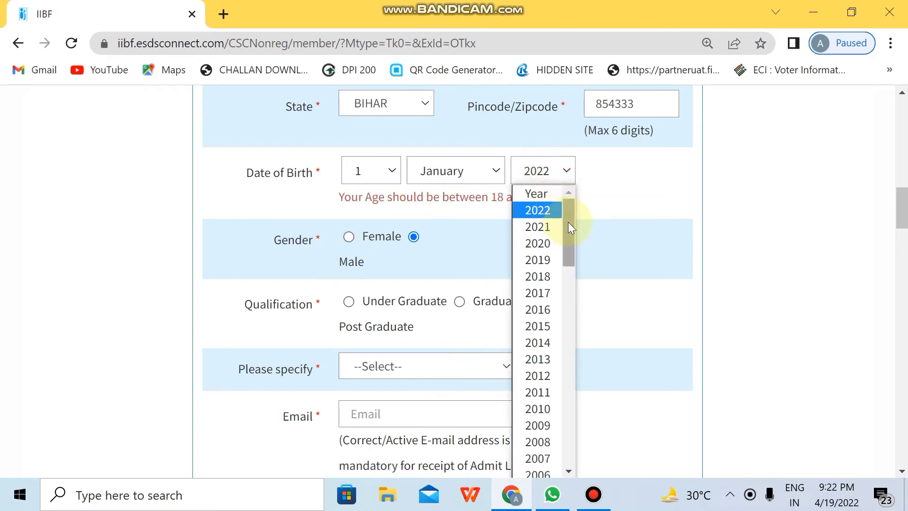
{"action": "left_click_drag", "start_coordinate": [569, 222], "coordinate": [572, 332]}
{"action": "left_click", "coordinate": [549, 331]}
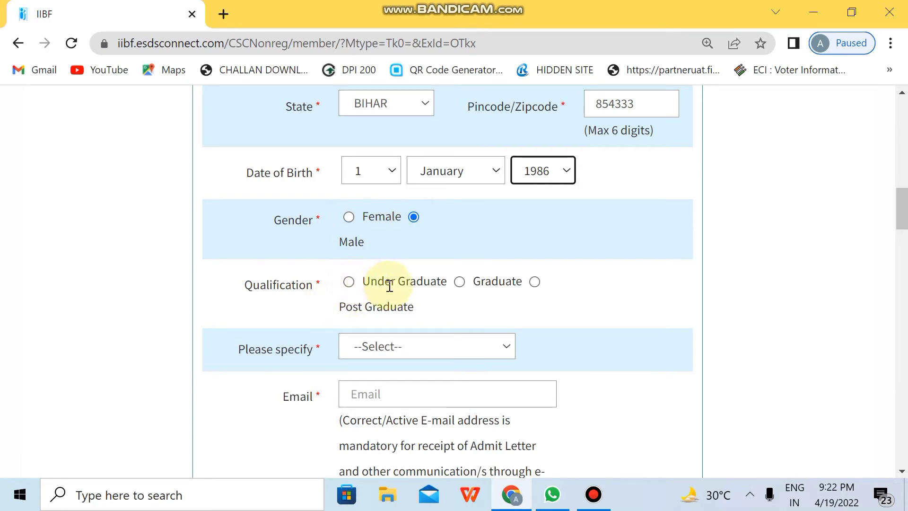
Select Under Graduate qualification specified as HSC, and enter the applicant's e-mail address.
{"action": "left_click", "coordinate": [349, 282]}
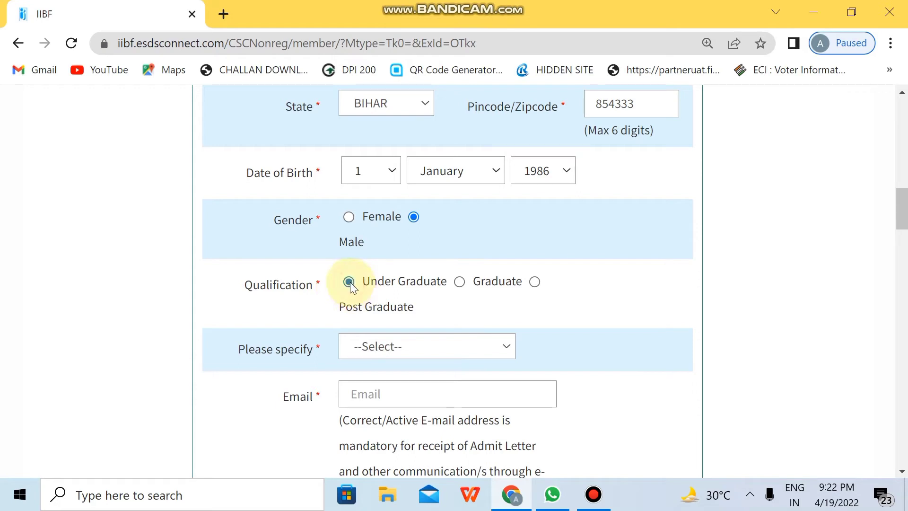
{"action": "left_click", "coordinate": [460, 282]}
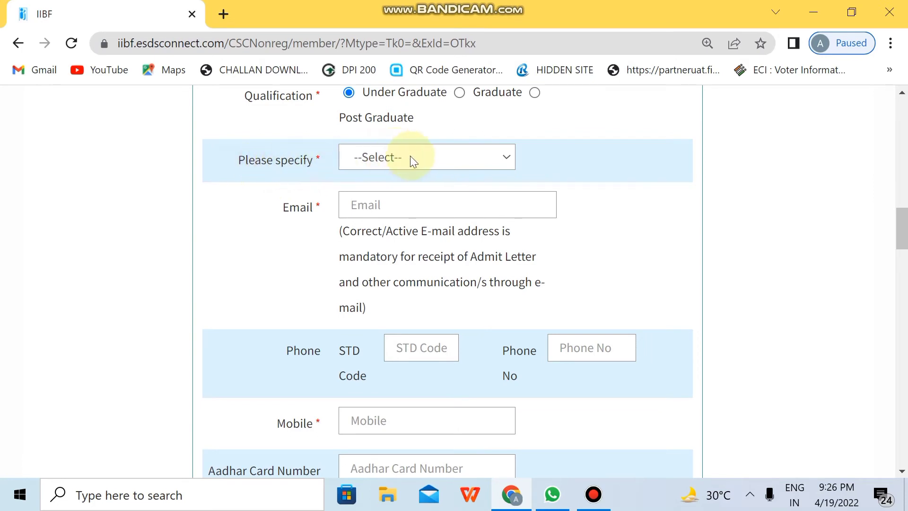
{"action": "left_click", "coordinate": [378, 157]}
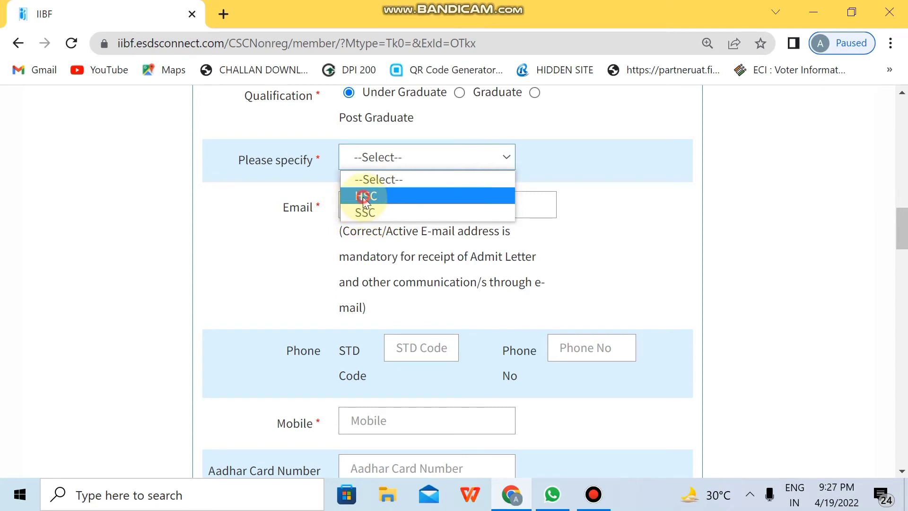
{"action": "left_click", "coordinate": [364, 198]}
{"action": "left_click", "coordinate": [364, 203]}
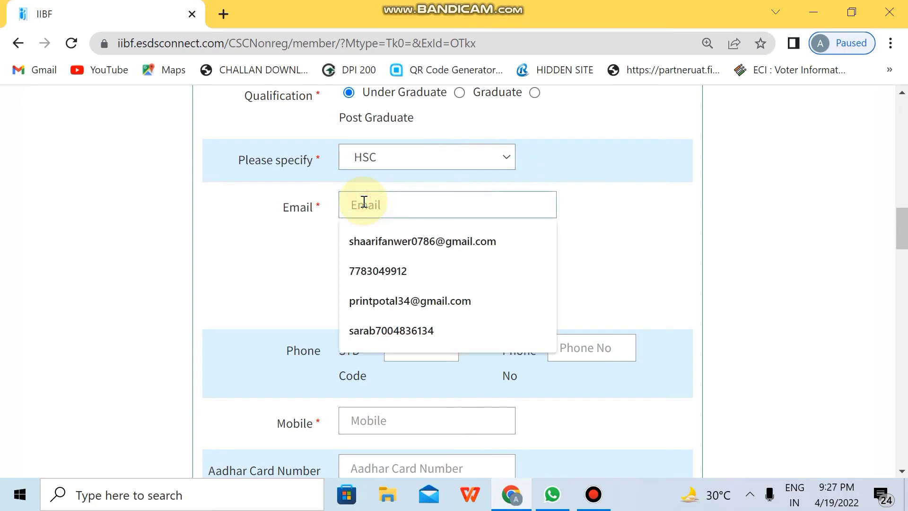
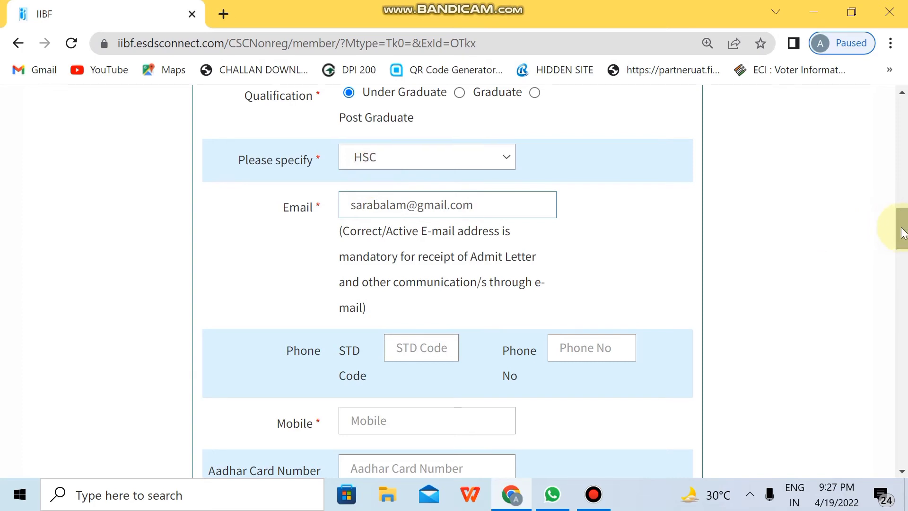
{"action": "scroll", "coordinate": [260, 218], "scroll_direction": "down", "scroll_amount": 4}
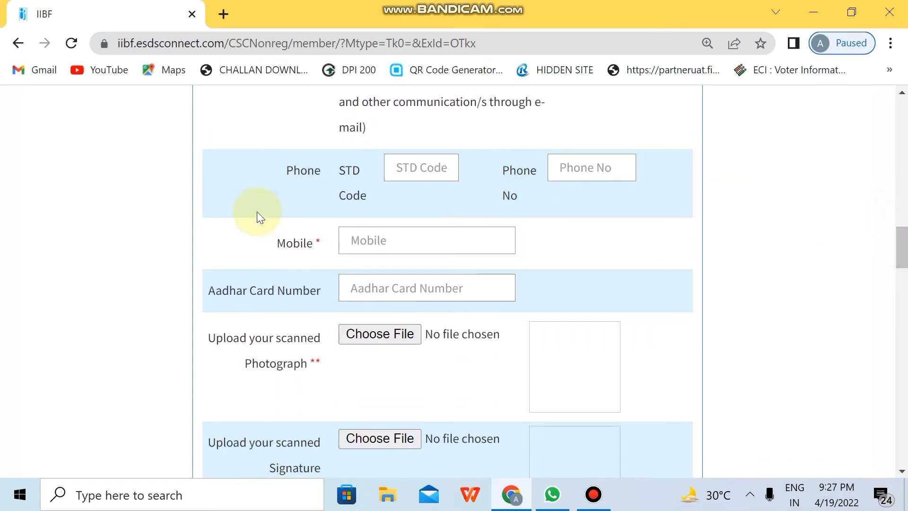
{"action": "left_click", "coordinate": [407, 168]}
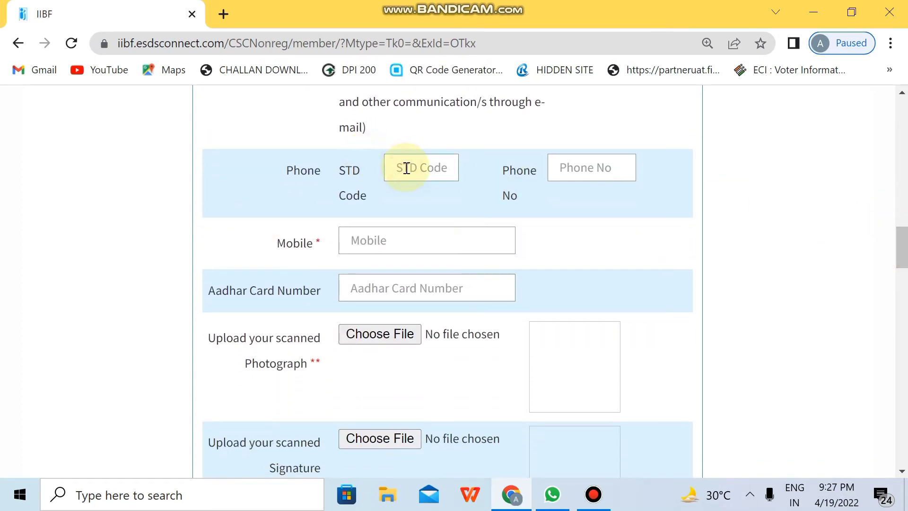
{"action": "left_click", "coordinate": [576, 172]}
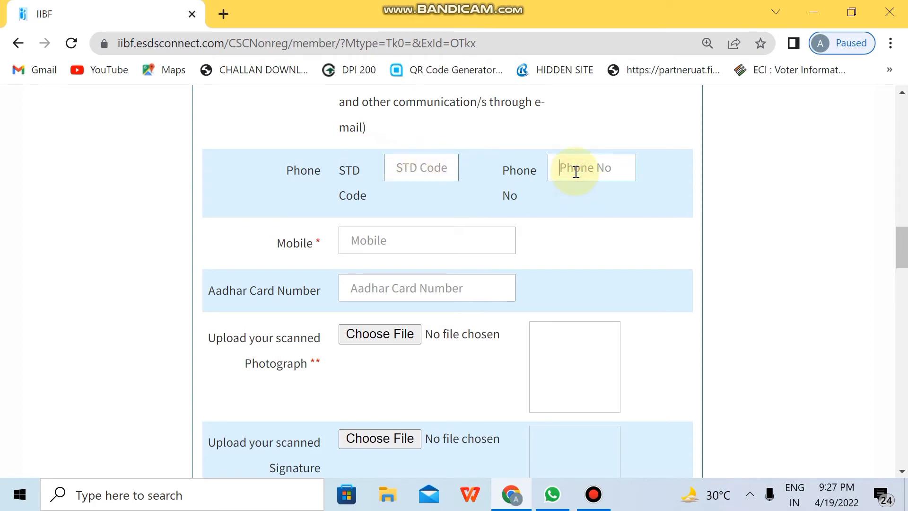
{"action": "type", "text": "1234567890"}
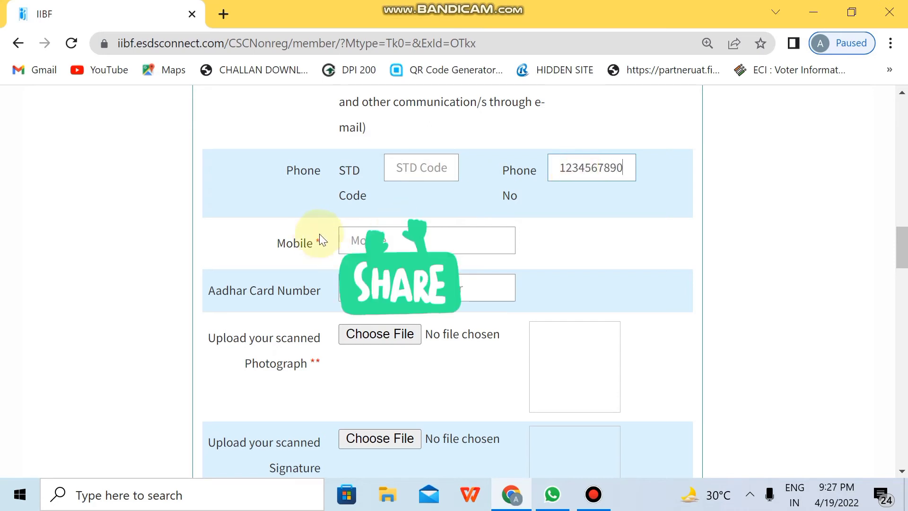
{"action": "left_click", "coordinate": [351, 236]}
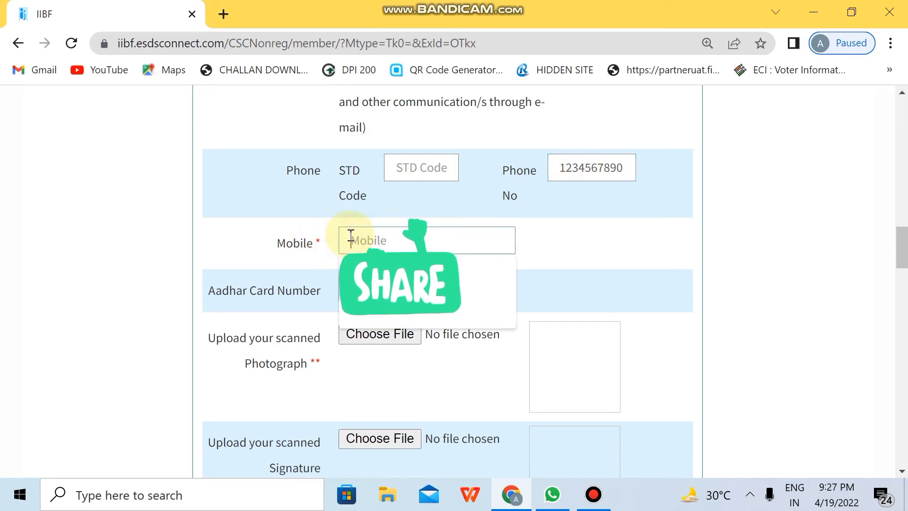
{"action": "left_click", "coordinate": [566, 248]}
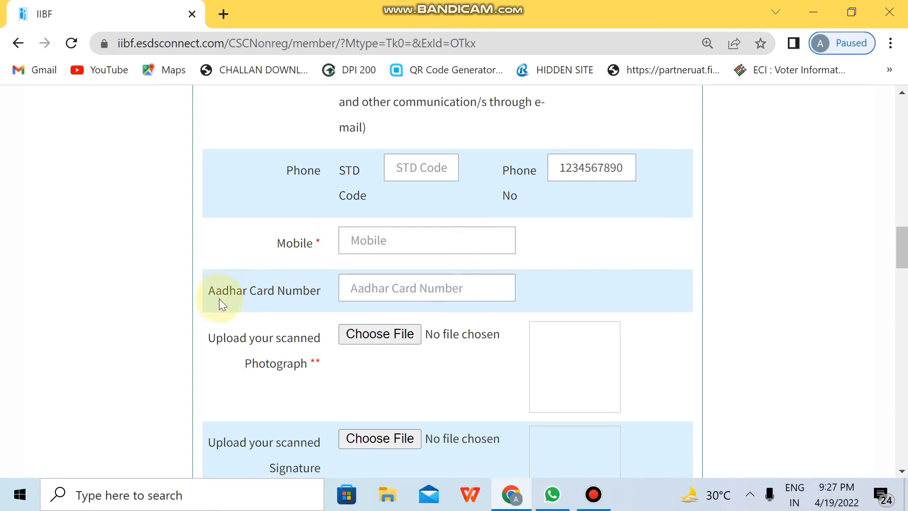
{"action": "left_click", "coordinate": [348, 296]}
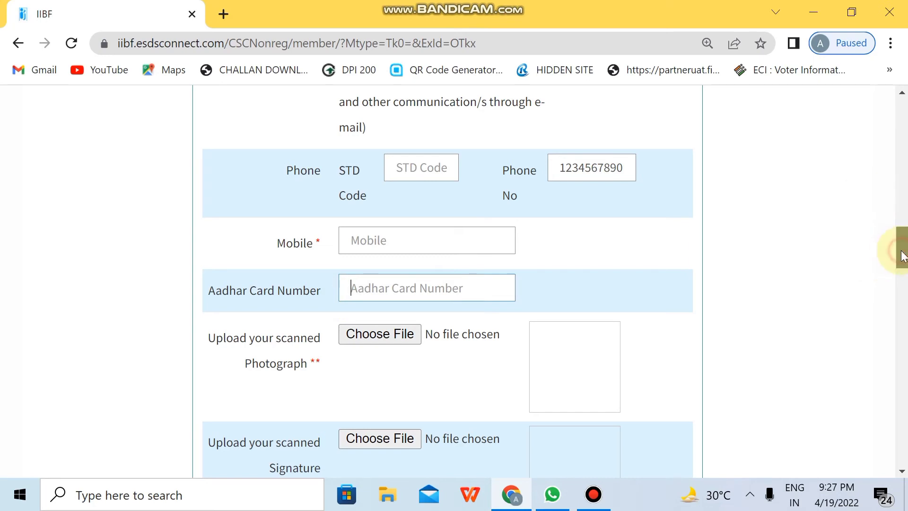
{"action": "left_click_drag", "start_coordinate": [898, 255], "coordinate": [898, 275]}
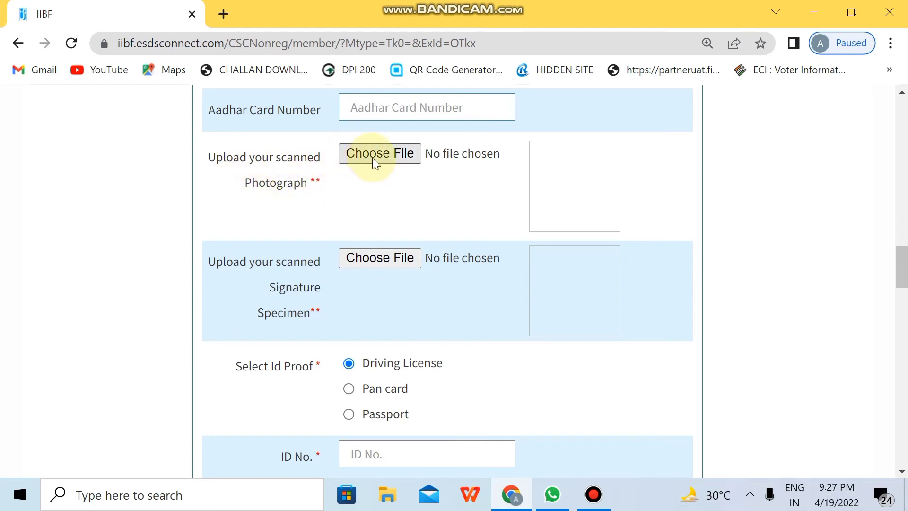
{"action": "left_click_drag", "start_coordinate": [900, 267], "coordinate": [904, 313]}
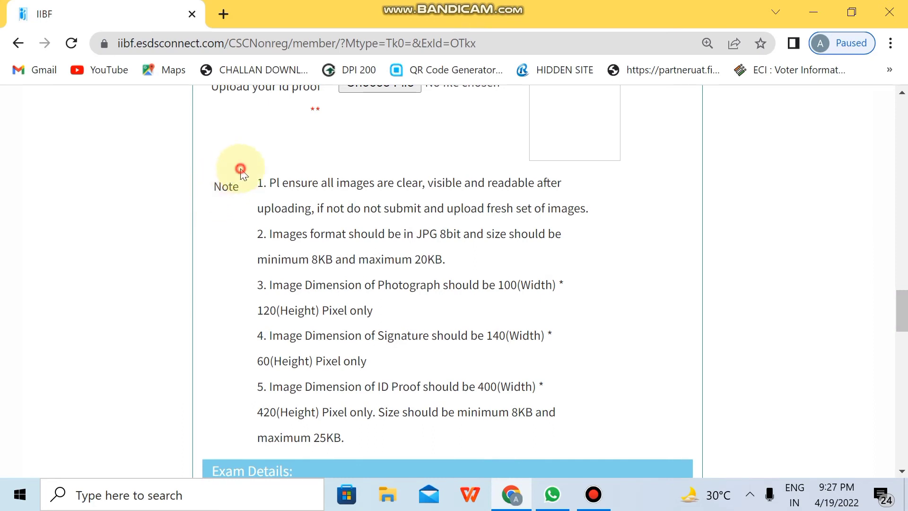
{"action": "left_click_drag", "start_coordinate": [241, 172], "coordinate": [412, 444]}
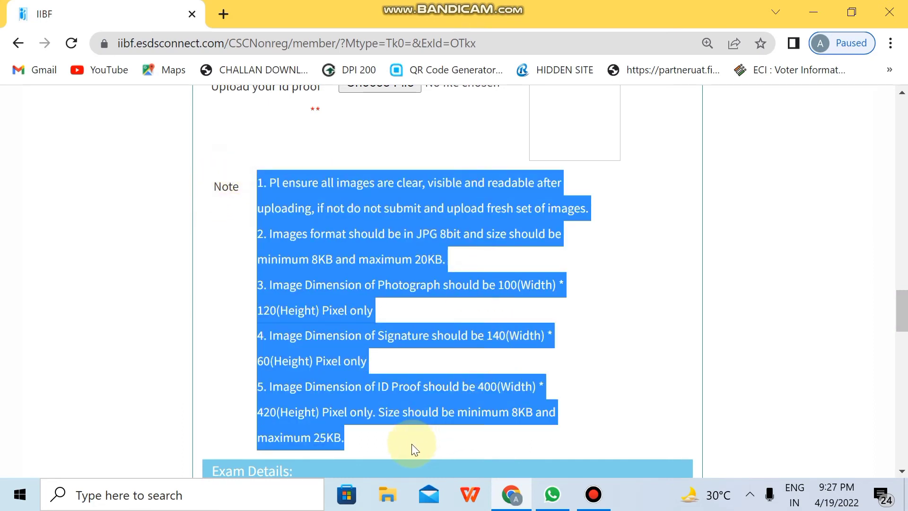
{"action": "left_click", "coordinate": [295, 144]}
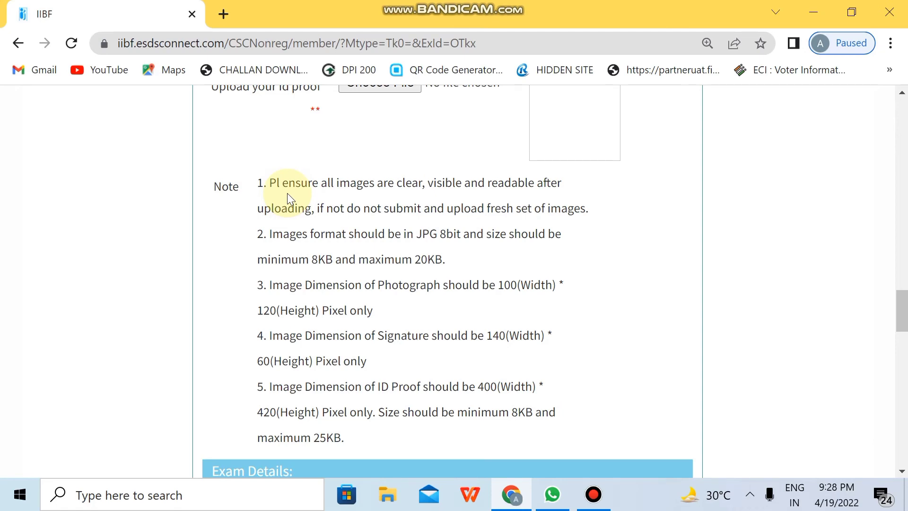
{"action": "left_click_drag", "start_coordinate": [905, 327], "coordinate": [905, 365]}
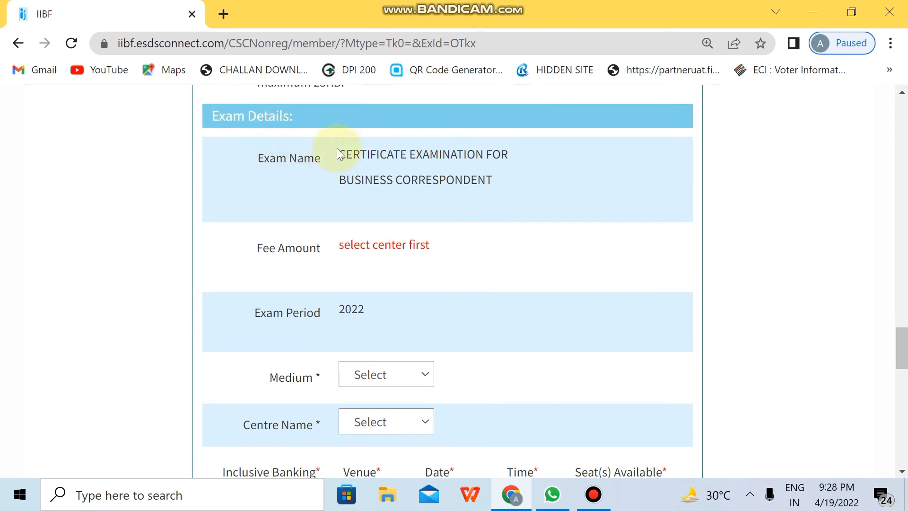
Highlight the exam name, Fee Amount label and select-centre message to read them.
{"action": "left_click_drag", "start_coordinate": [340, 144], "coordinate": [502, 200]}
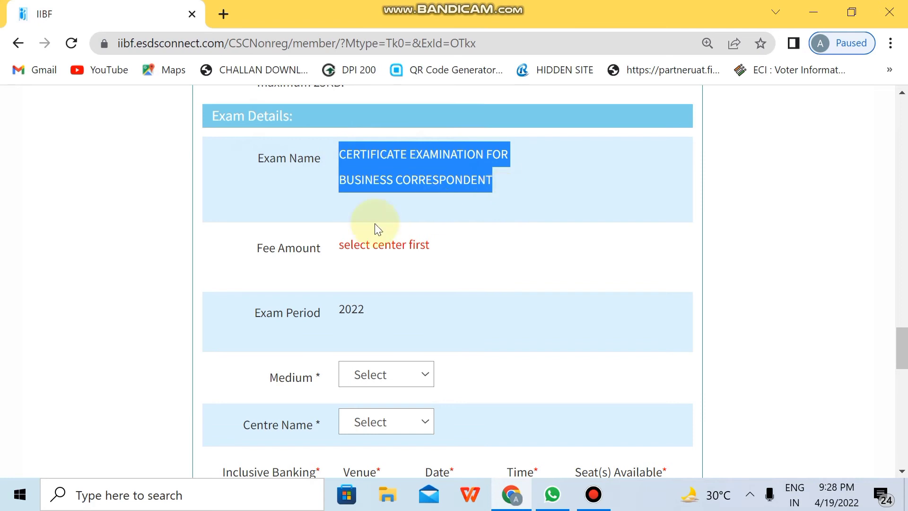
{"action": "left_click_drag", "start_coordinate": [256, 249], "coordinate": [324, 249]}
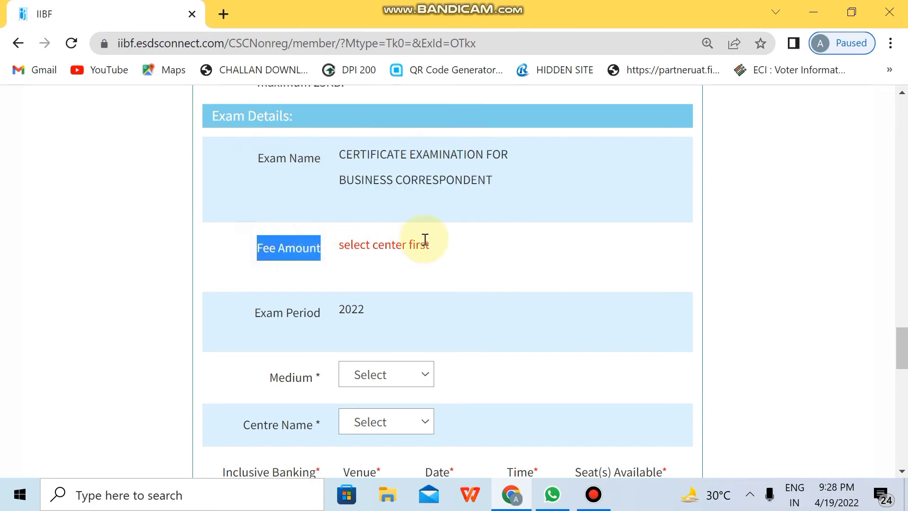
{"action": "left_click", "coordinate": [438, 245]}
{"action": "left_click_drag", "start_coordinate": [439, 246], "coordinate": [335, 246]}
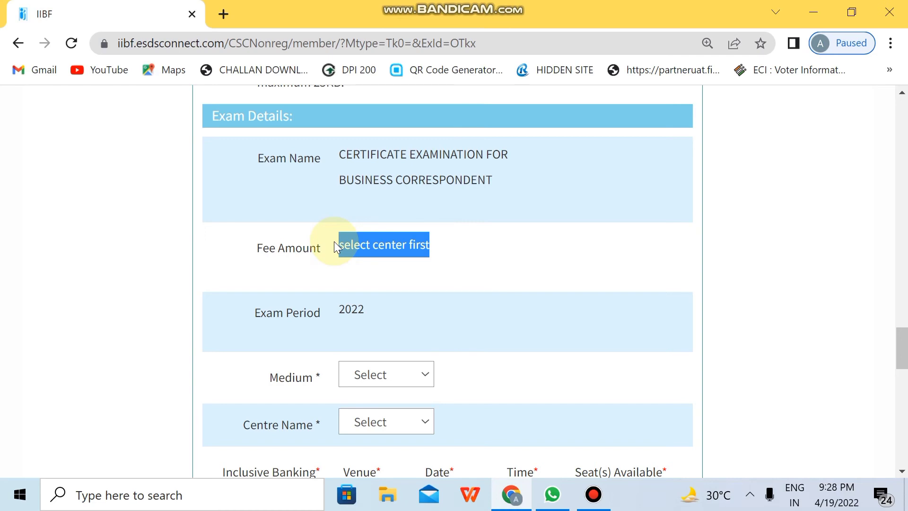
{"action": "left_click", "coordinate": [489, 346]}
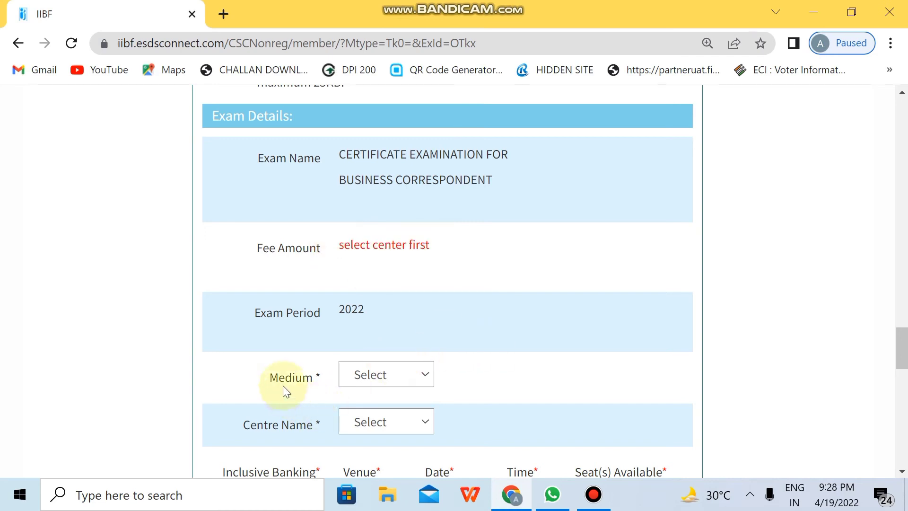
Choose HINDI from the Medium dropdown.
{"action": "left_click", "coordinate": [358, 381]}
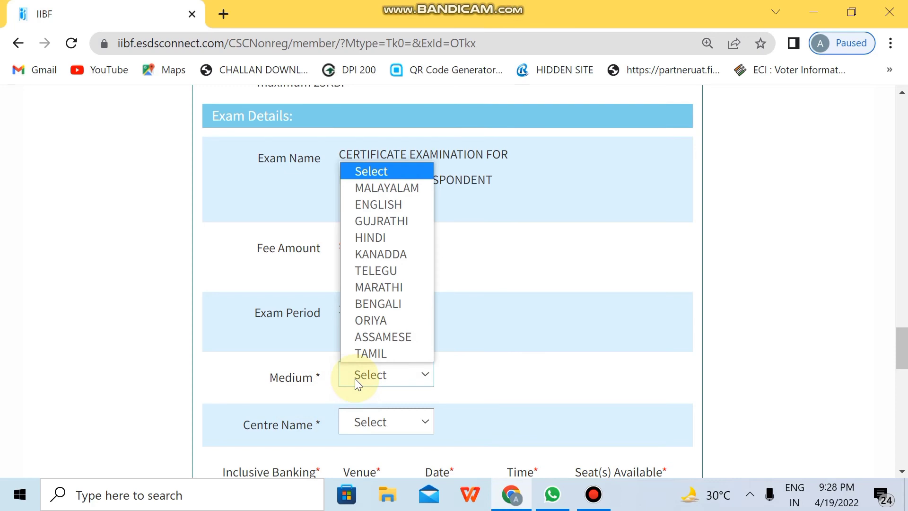
{"action": "key", "text": "Down"}
{"action": "key", "text": "Down"}
{"action": "key", "text": "Down"}
{"action": "key", "text": "Down"}
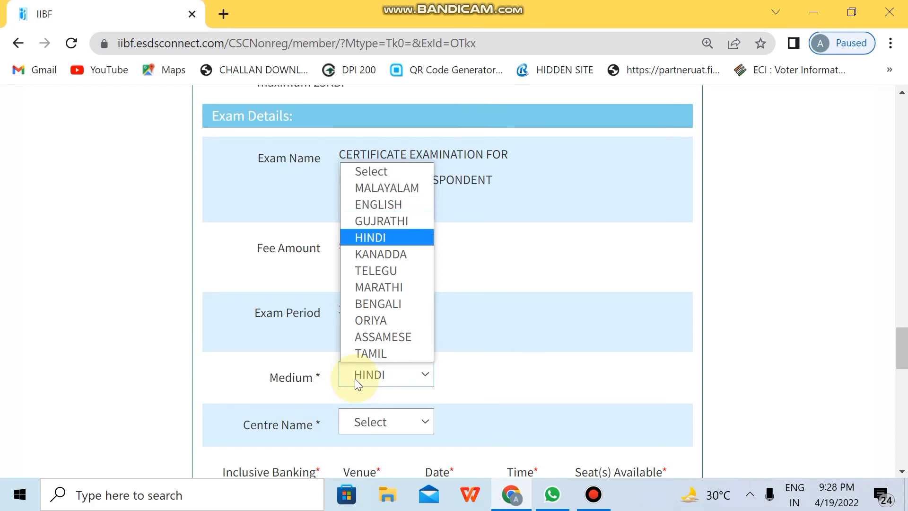
{"action": "key", "text": "Return"}
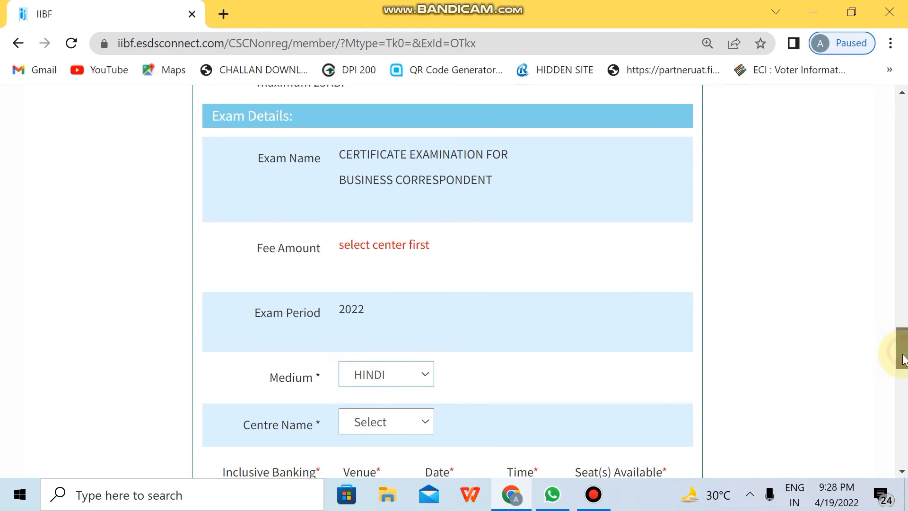
{"action": "left_click_drag", "start_coordinate": [900, 349], "coordinate": [899, 377]}
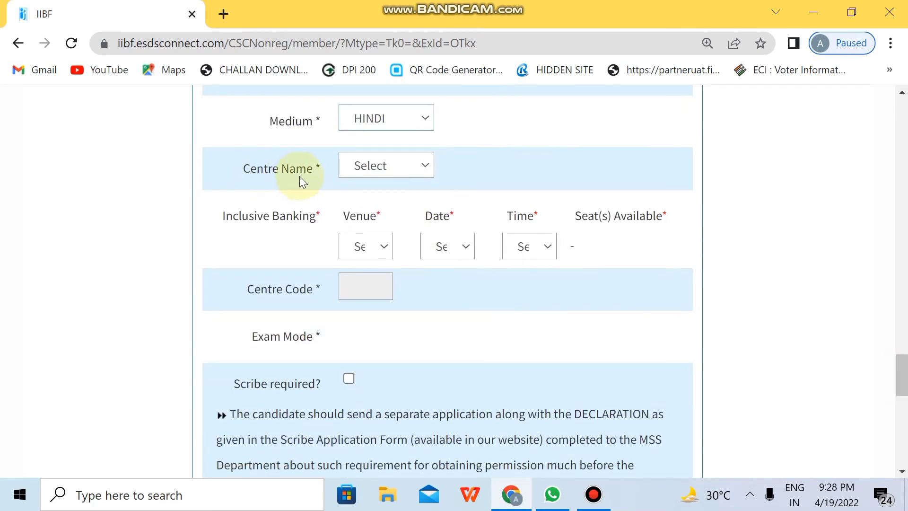
Choose Araria-Bihar as the centre and IIBF EXAMINATION CENTER ARARIA as the venue.
{"action": "left_click", "coordinate": [415, 164]}
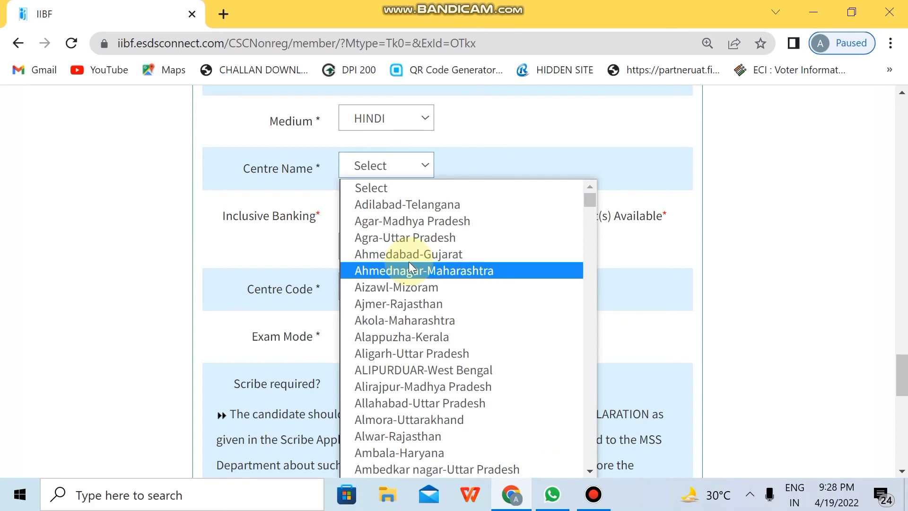
{"action": "type", "text": "aria-Bih"}
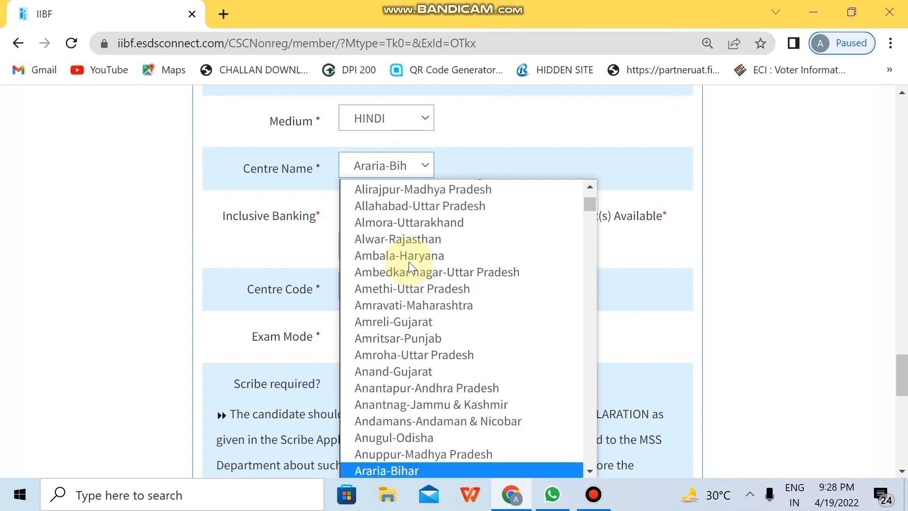
{"action": "key", "text": "Return"}
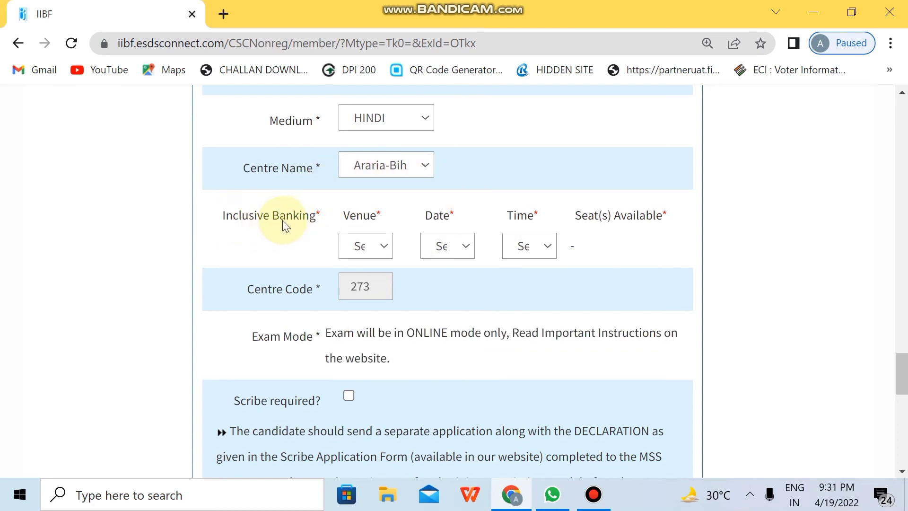
{"action": "left_click", "coordinate": [370, 249]}
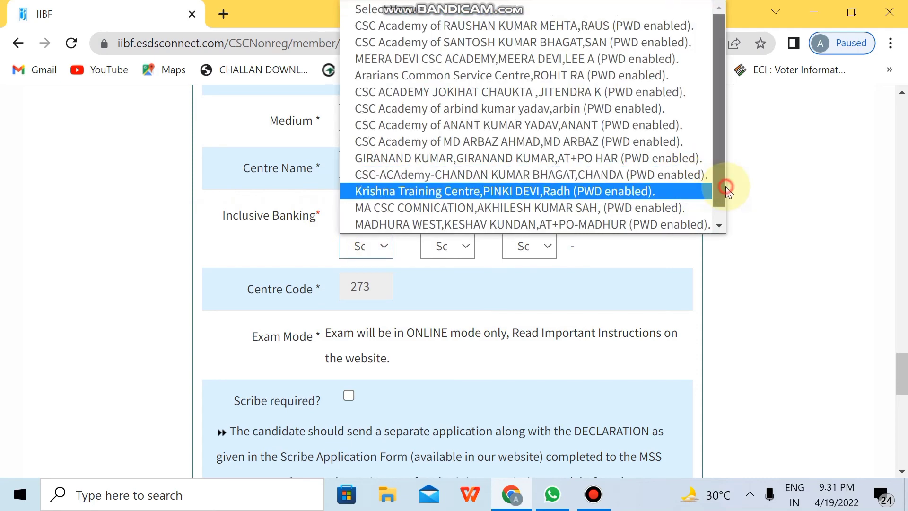
{"action": "scroll", "coordinate": [716, 190], "scroll_direction": "down", "scroll_amount": 1}
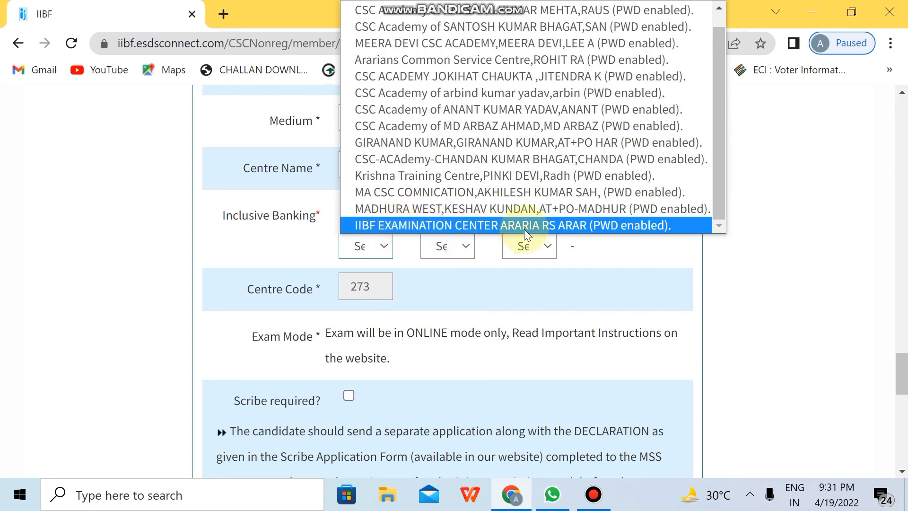
{"action": "left_click", "coordinate": [551, 226]}
Pick exam date 25-Apr-2022 and the 12.30 PM time slot.
{"action": "left_click", "coordinate": [441, 244]}
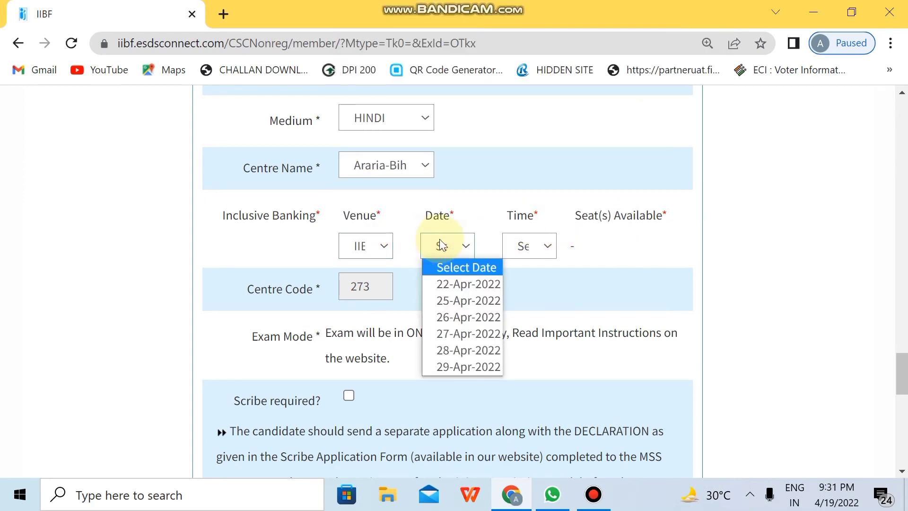
{"action": "left_click", "coordinate": [448, 298]}
{"action": "left_click", "coordinate": [540, 244]}
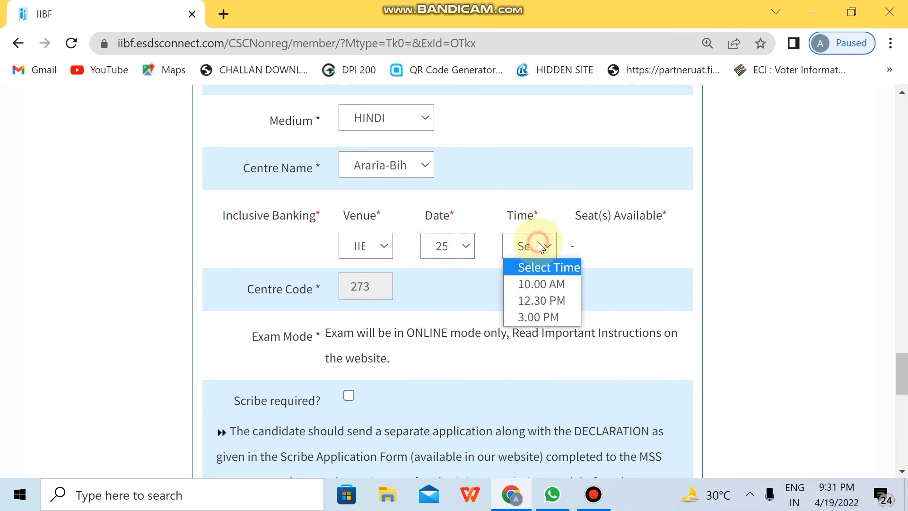
{"action": "left_click", "coordinate": [527, 305]}
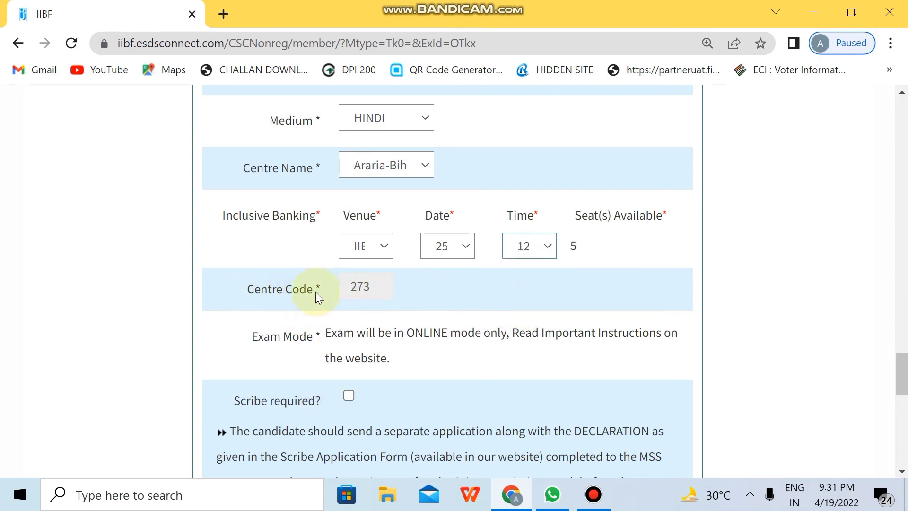
{"action": "left_click", "coordinate": [368, 286]}
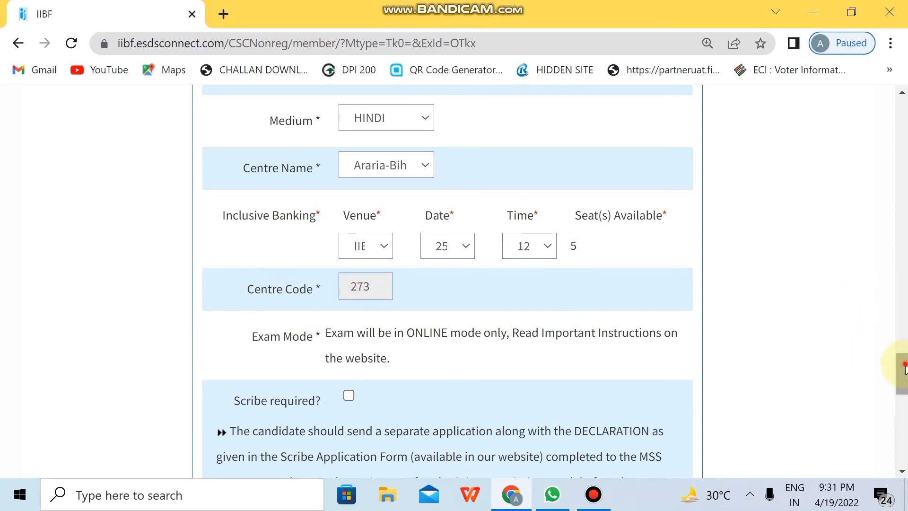
Tick the I Accept declaration checkbox at the form's bottom, then place the cursor in the Security Code field.
{"action": "left_click_drag", "start_coordinate": [904, 369], "coordinate": [904, 456]}
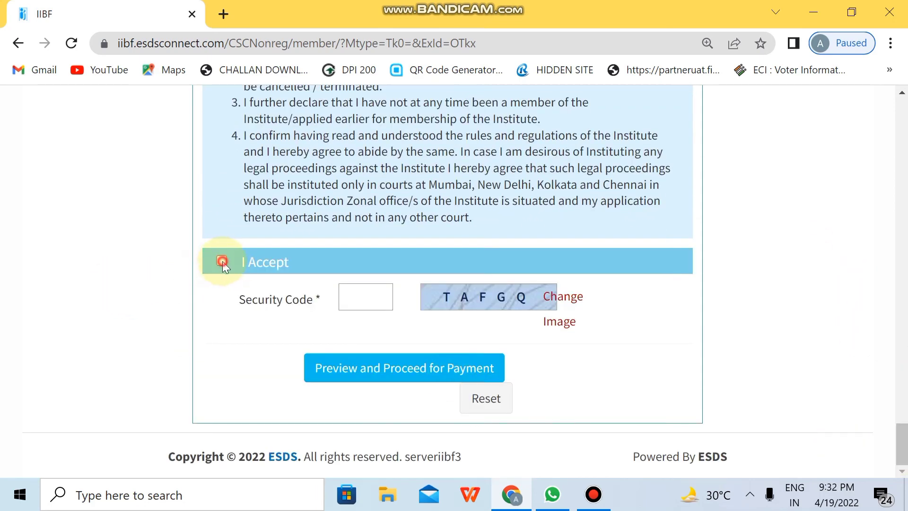
{"action": "left_click", "coordinate": [222, 261]}
{"action": "left_click", "coordinate": [340, 299]}
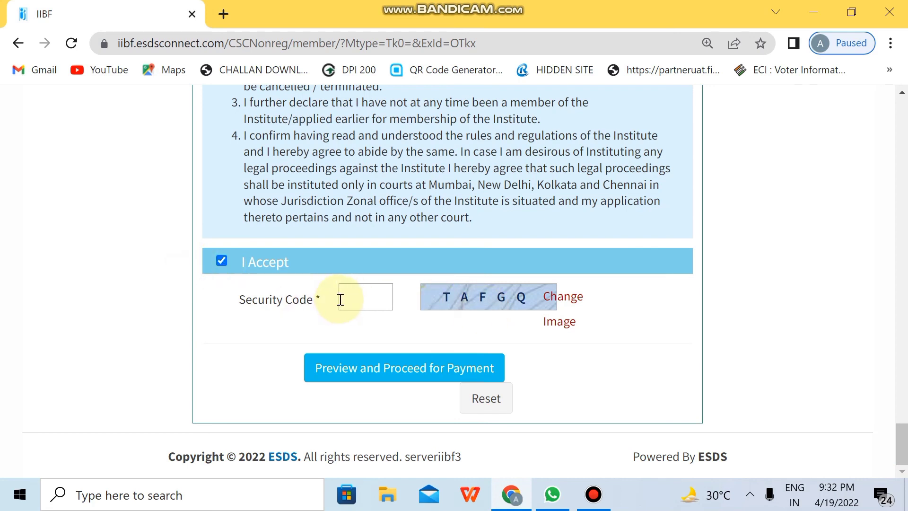